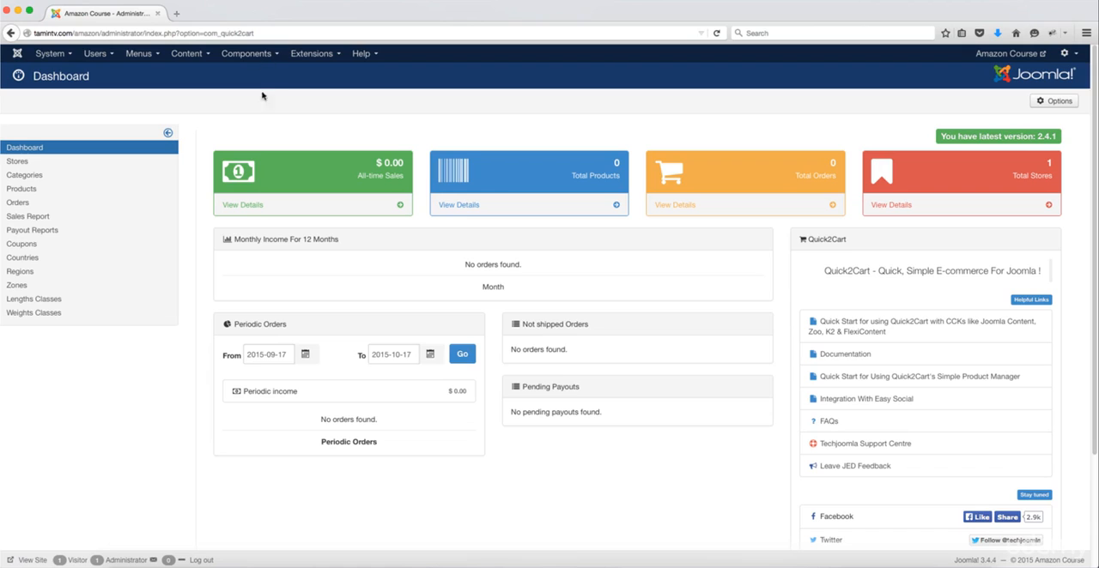
Step: Open the Quick2Cart options and leave Enable Multi Vendor Support set to Yes
left_click(1053, 103)
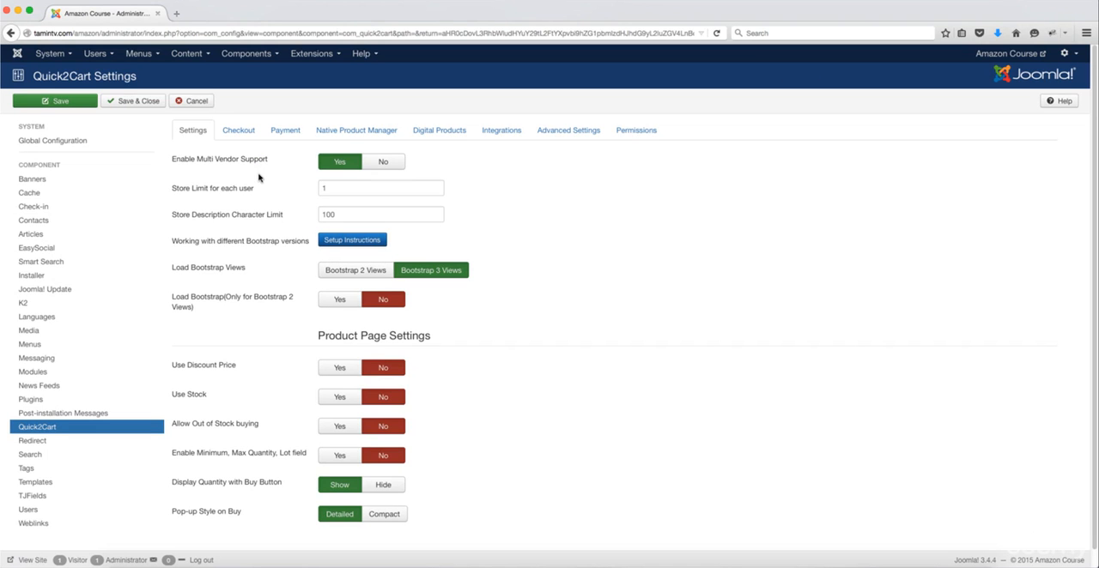
scroll(321, 338, "down", 1)
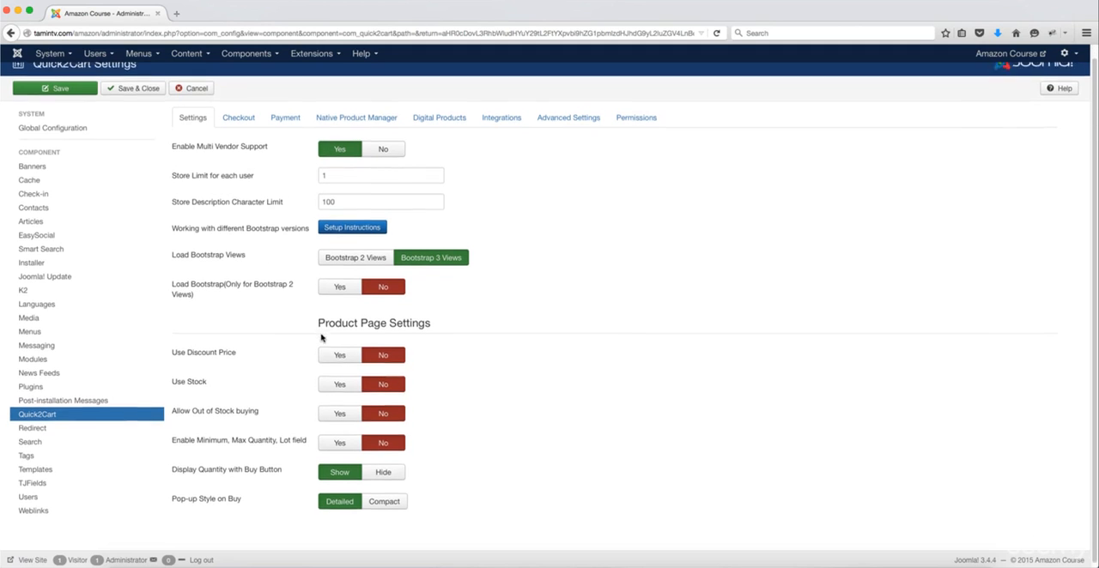
scroll(321, 337, "down", 1)
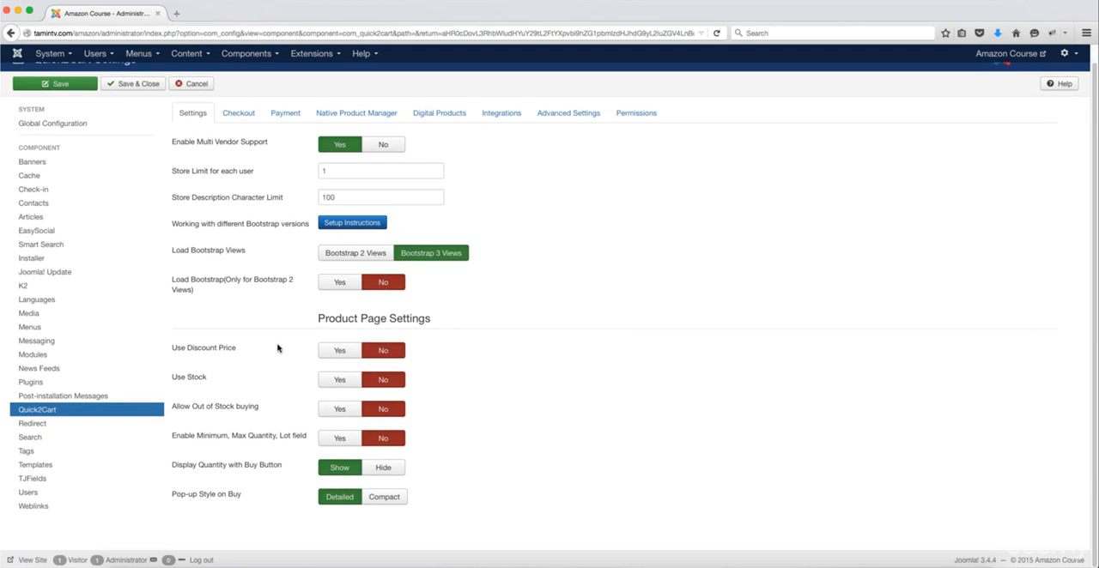
scroll(277, 348, "up", 2)
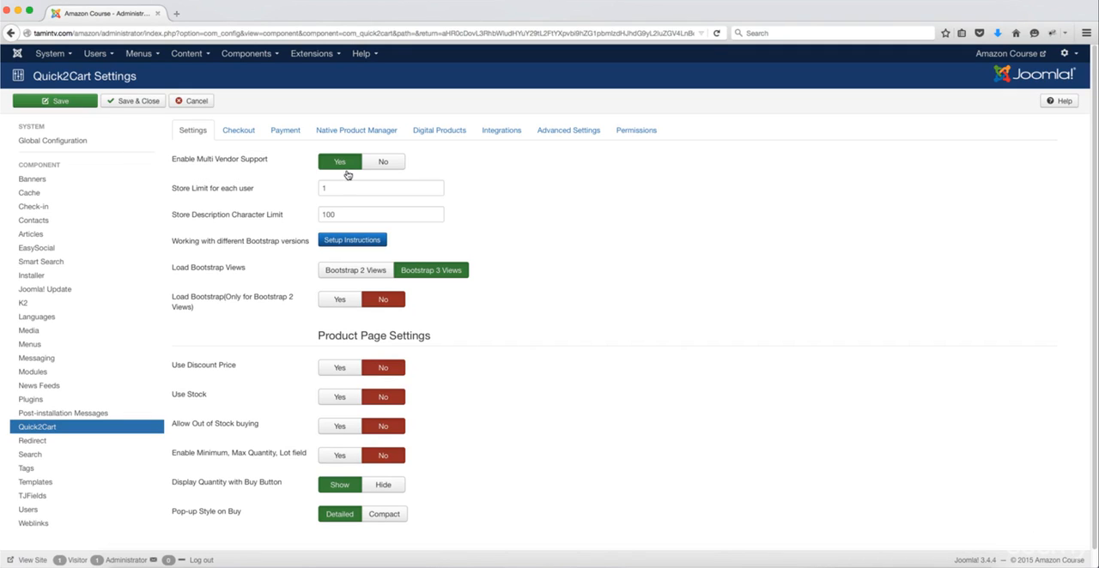
left_click(391, 167)
left_click(350, 166)
Step: In the product page settings, set Use Discount Price, Use Stock and Enable Minimum, Max Quantity, Lot field to Yes
mouse_move(206, 191)
scroll(300, 249, "down", 1)
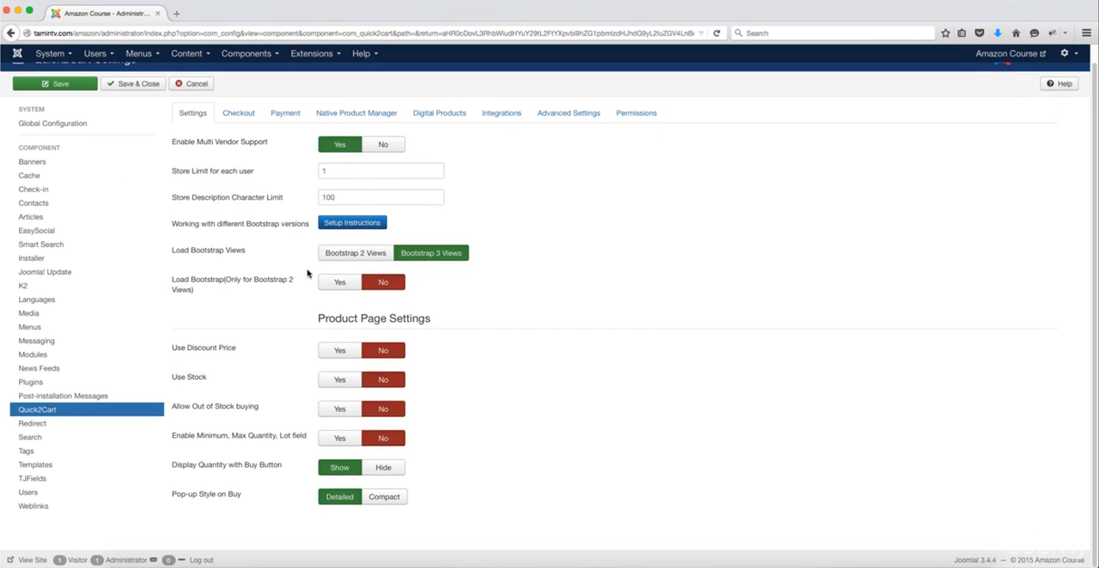
mouse_move(224, 256)
mouse_move(190, 352)
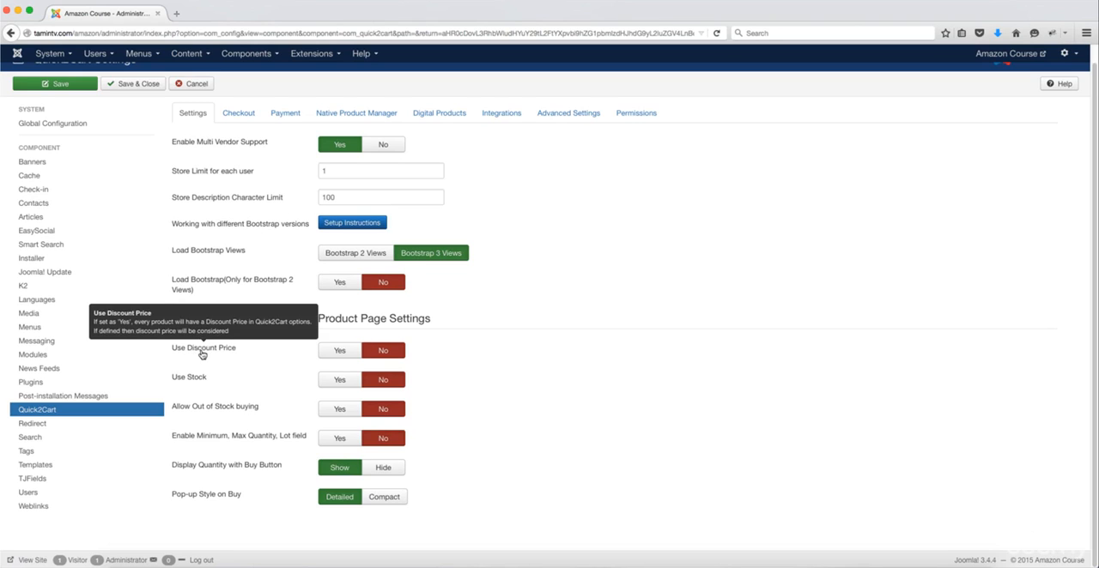
left_click(342, 352)
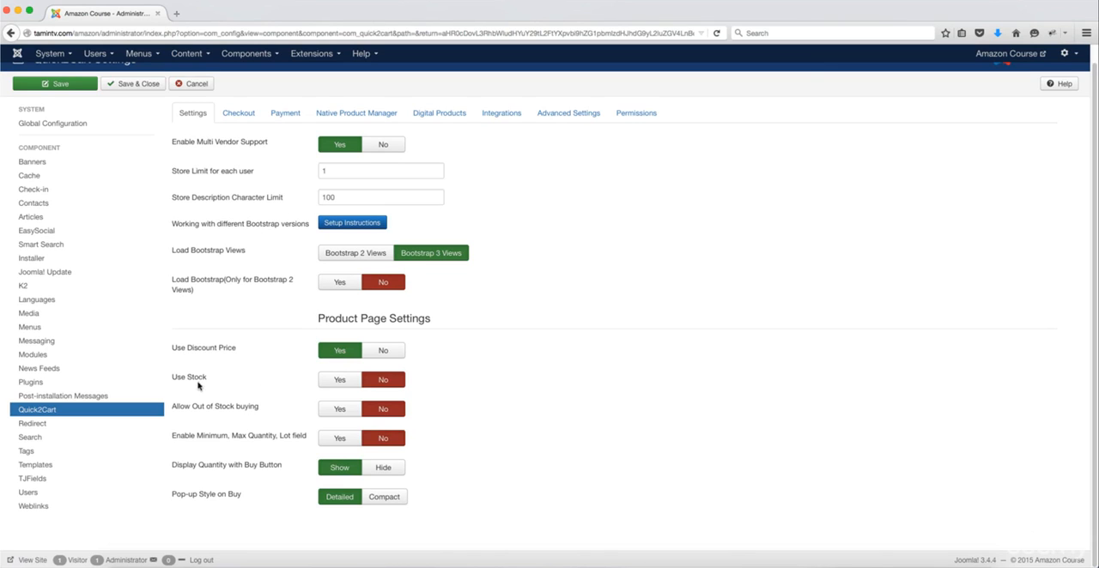
left_click(341, 380)
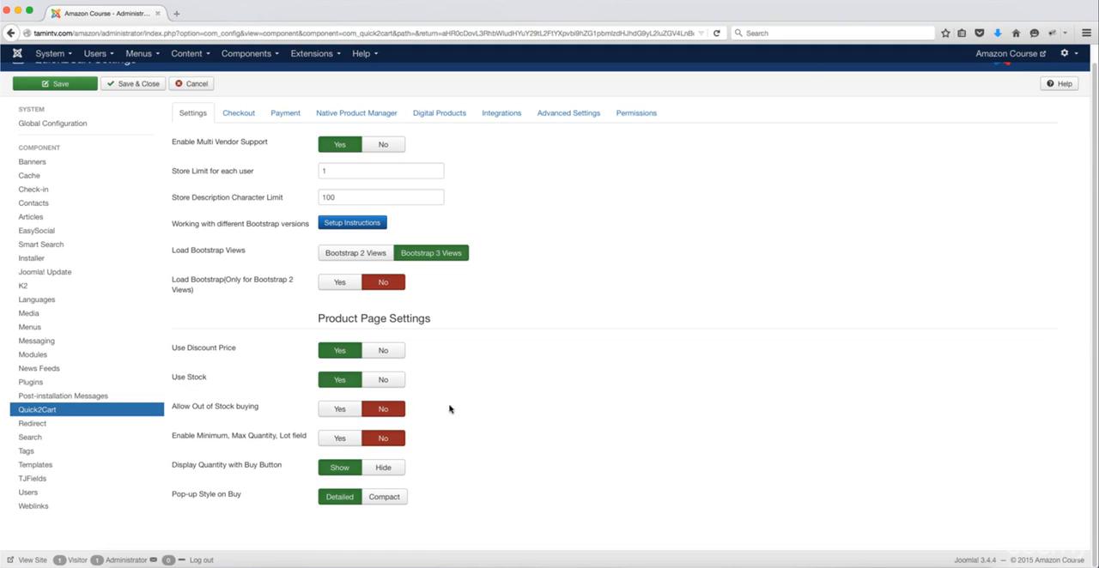
mouse_move(244, 440)
left_click(341, 439)
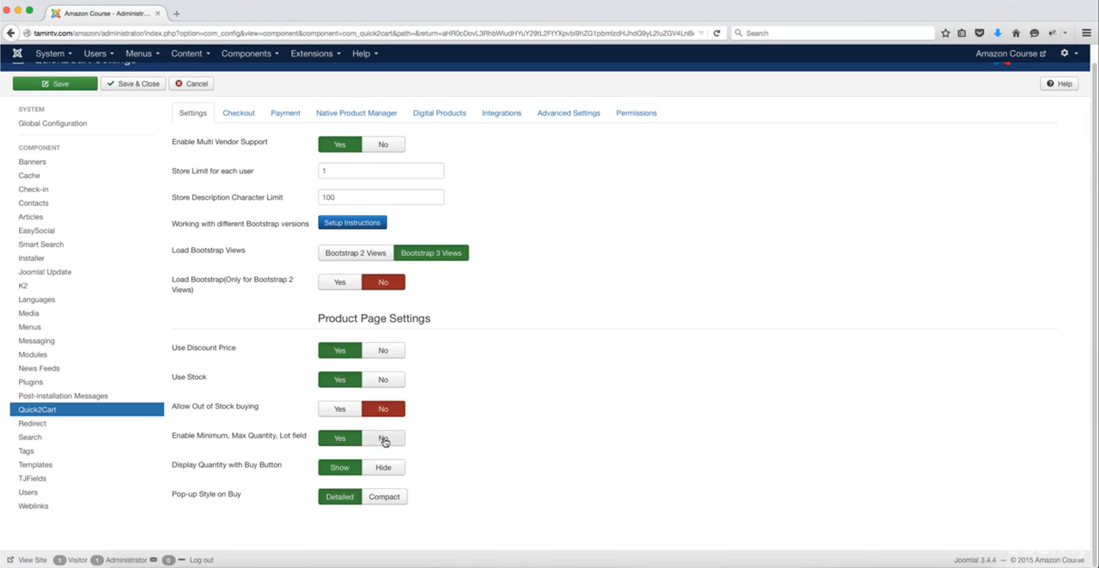
left_click(380, 439)
left_click(344, 441)
Step: In the checkout settings, set the default country to United States and turn on Terms And Condition for Checkout
left_click(246, 117)
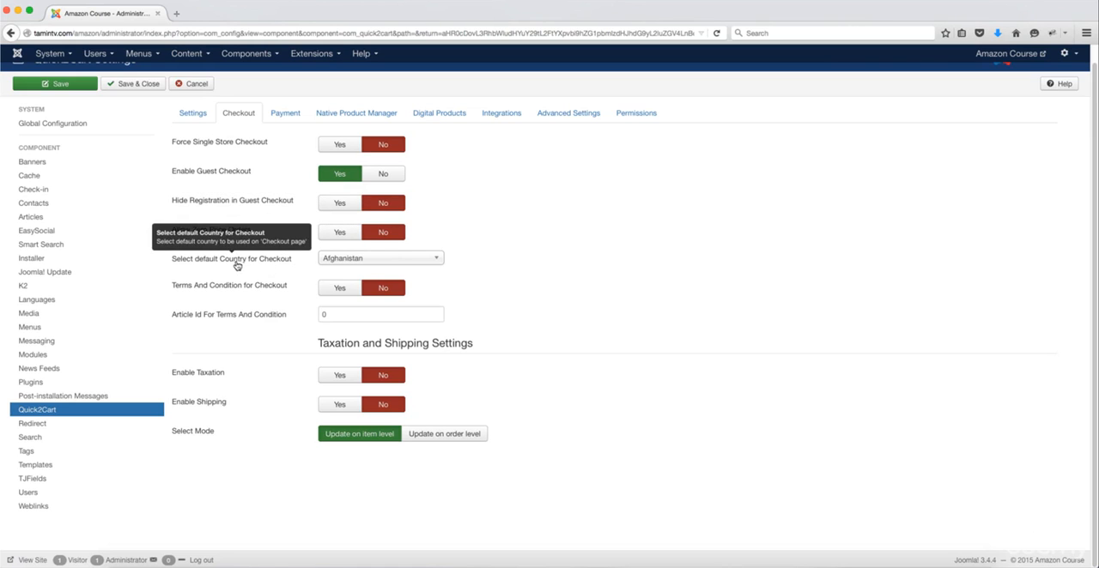
left_click(345, 264)
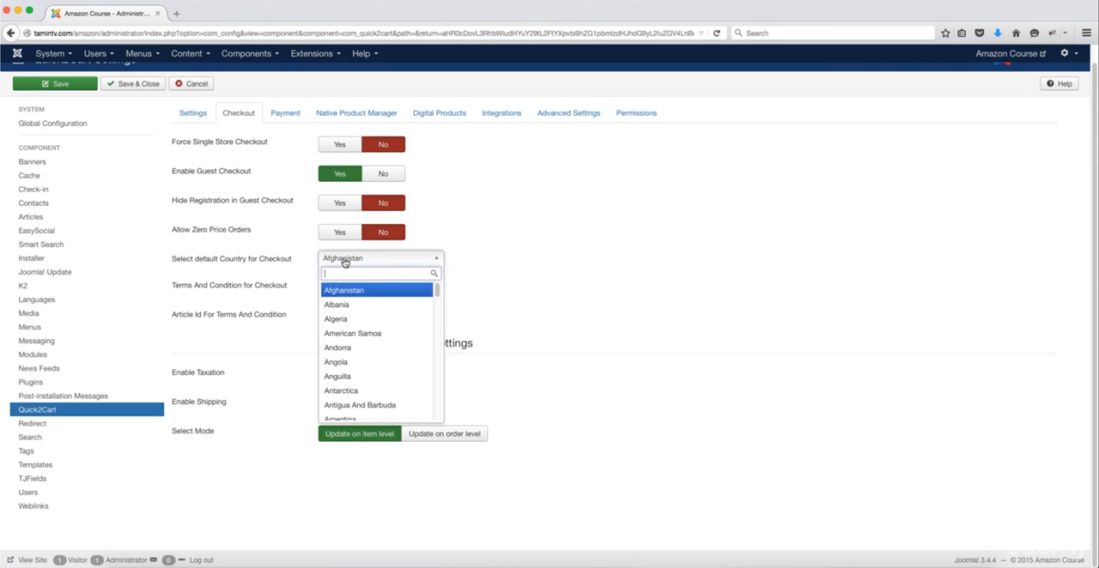
left_click_drag(437, 292, 435, 406)
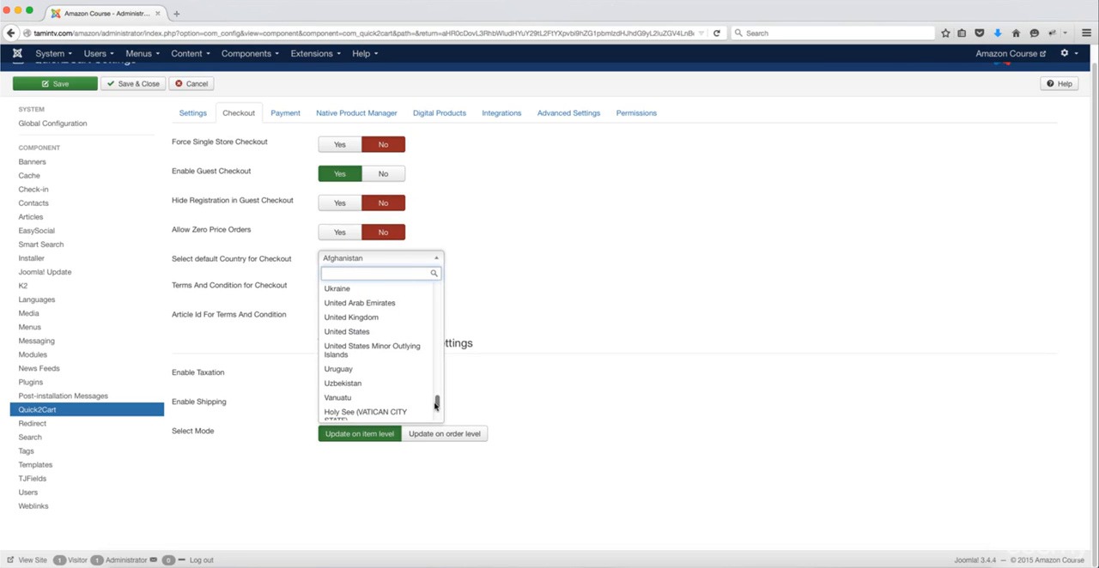
left_click(375, 332)
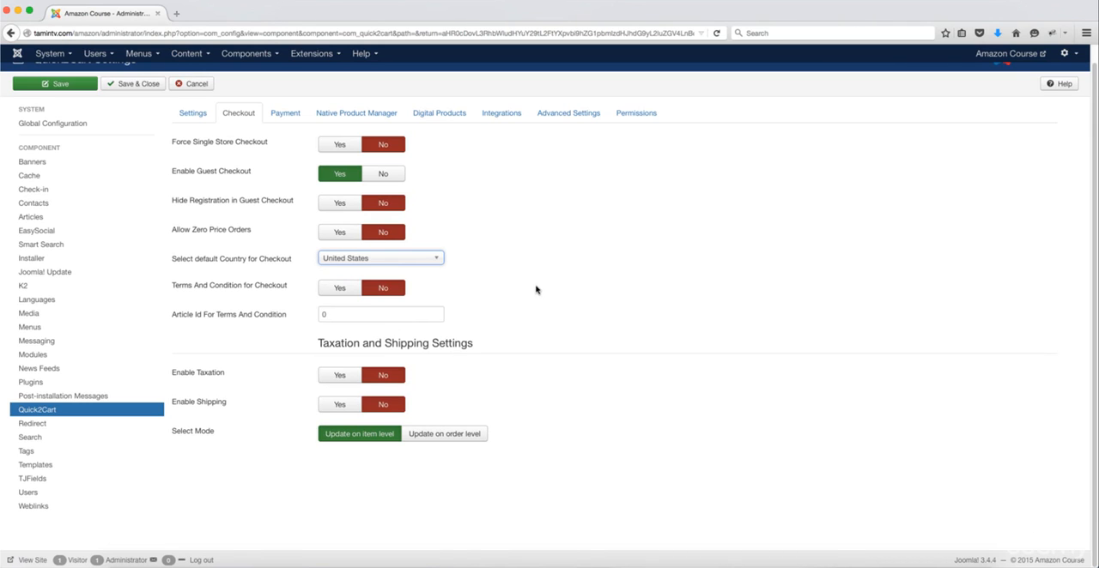
mouse_move(197, 290)
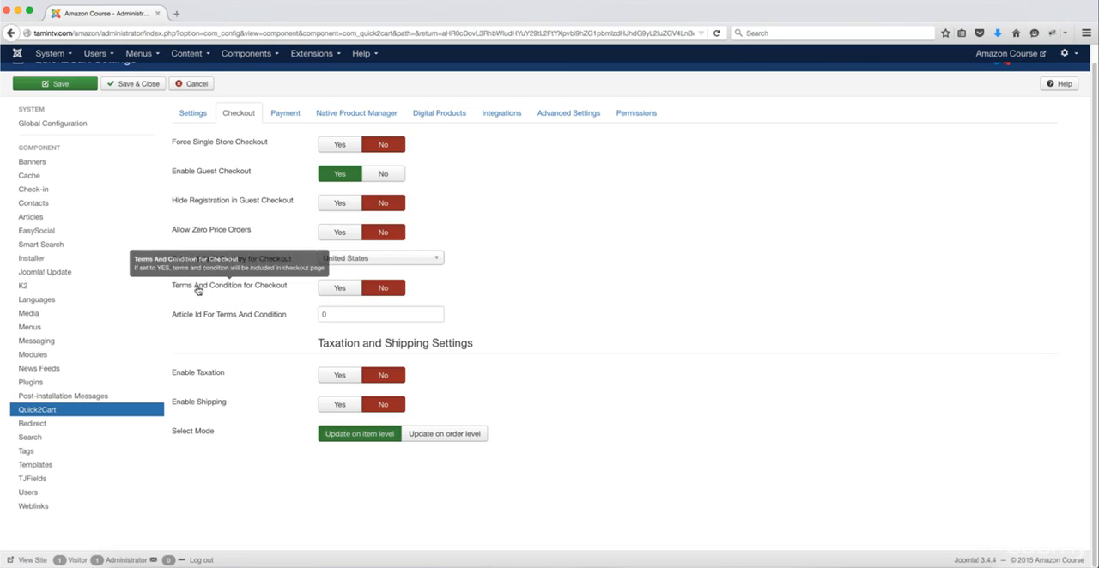
left_click(334, 291)
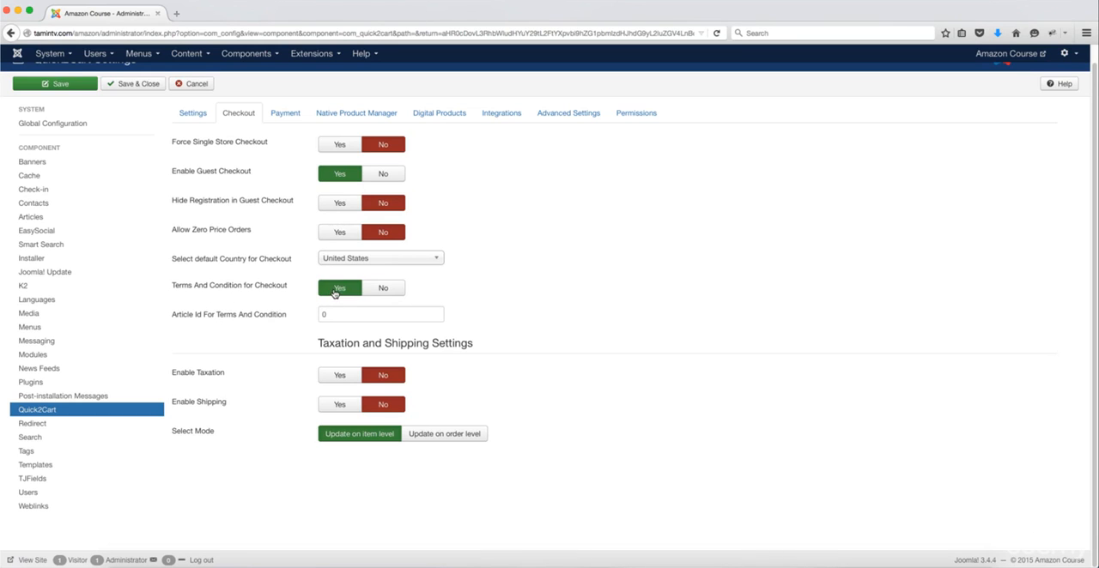
mouse_move(234, 324)
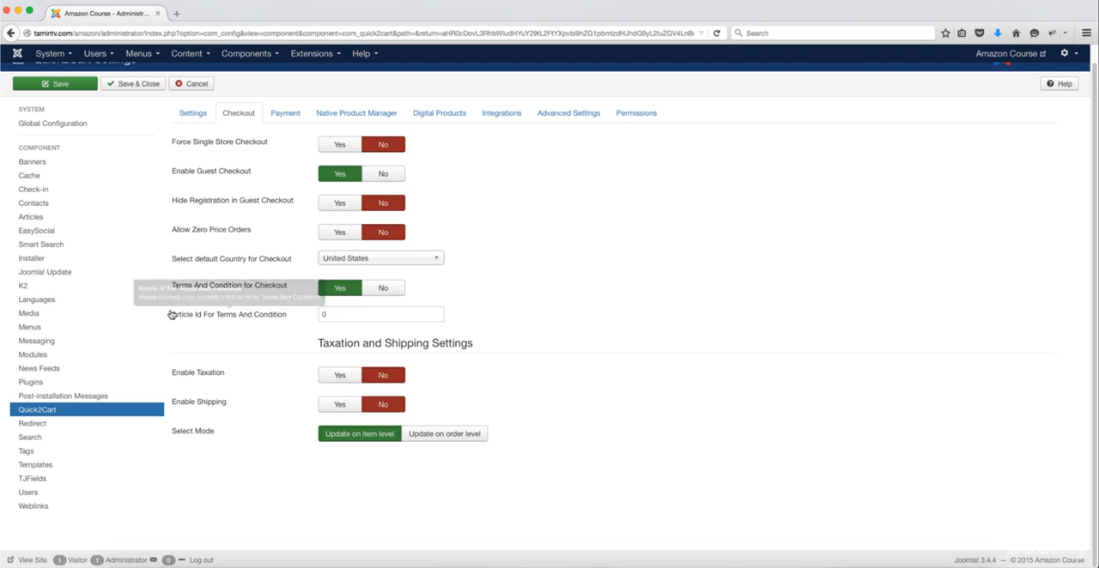
Step: Check the site's Articles list in a second browser tab for the ID needed by Article Id For Terms And Condition
double_click(329, 316)
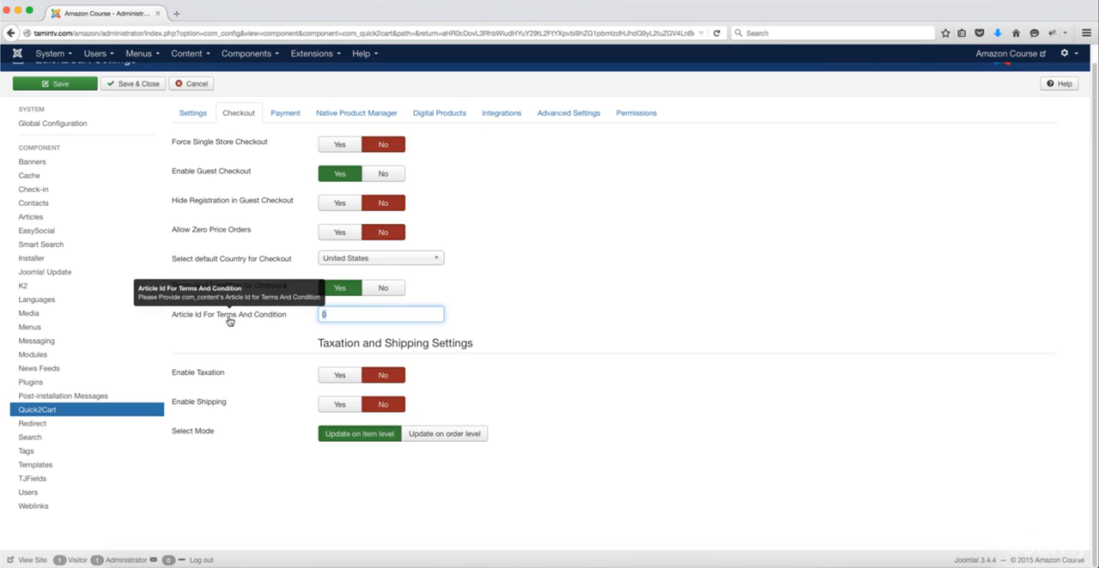
left_click(178, 15)
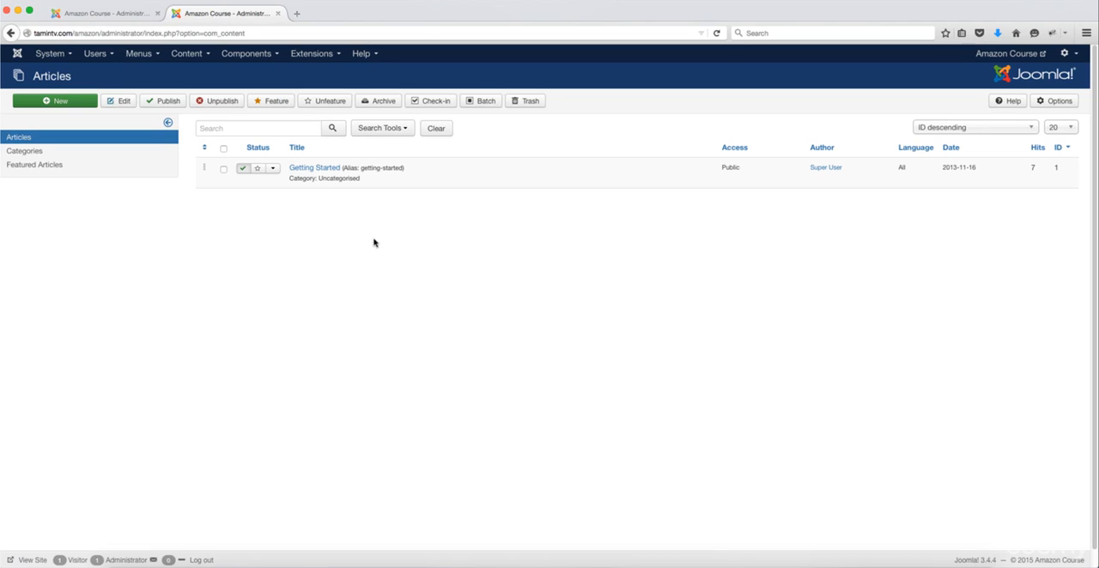
left_click(191, 53)
mouse_move(188, 74)
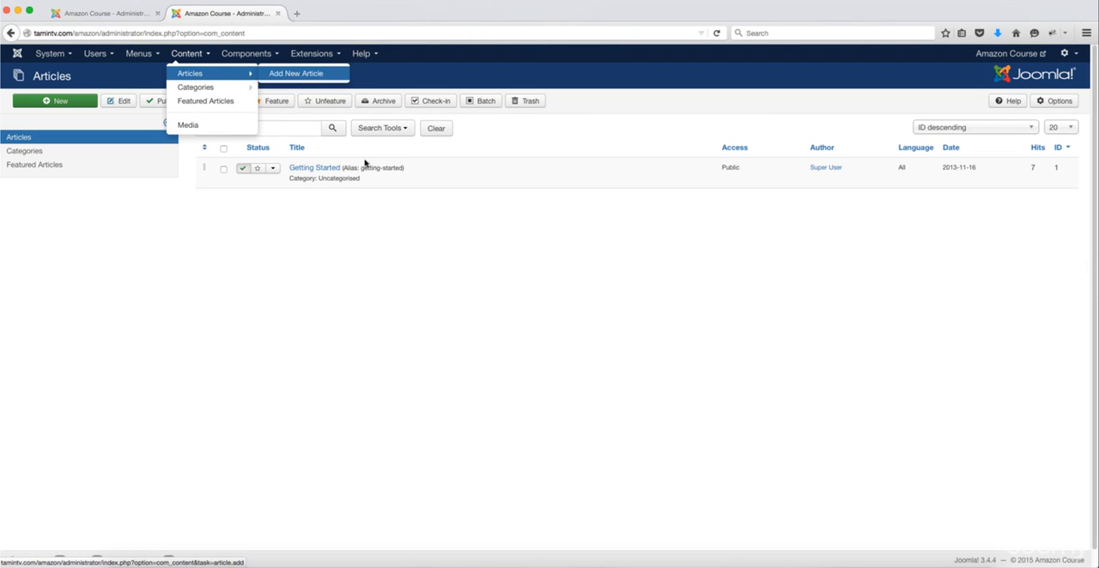
left_click(122, 14)
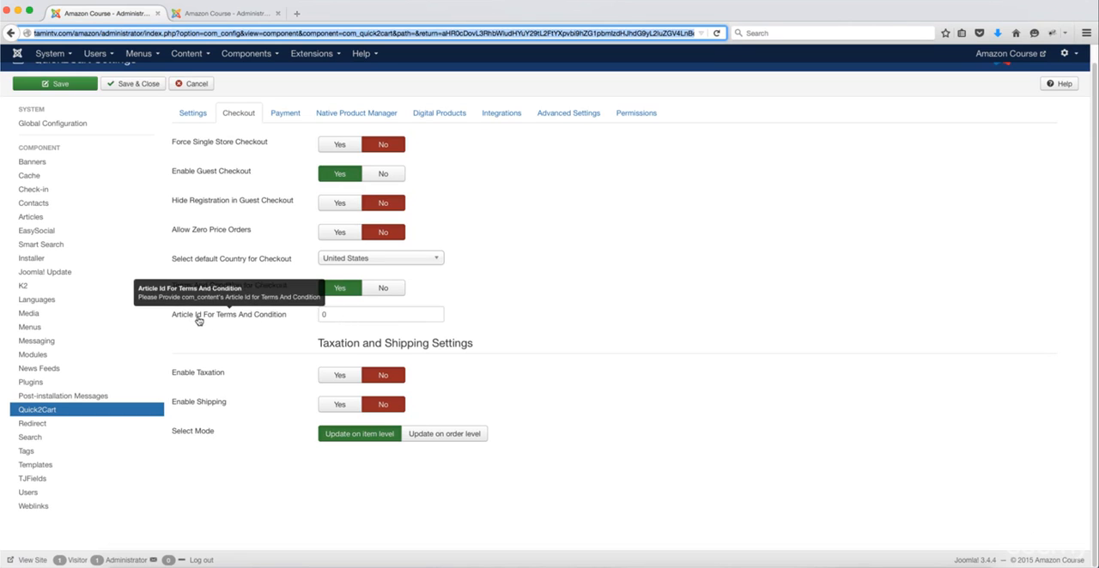
left_click(322, 314)
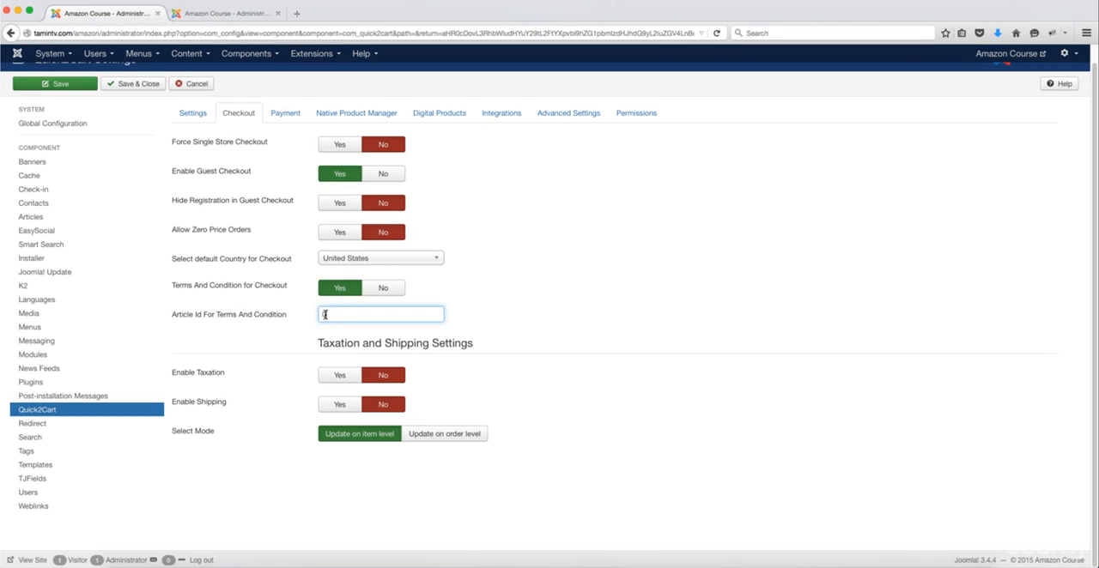
double_click(325, 315)
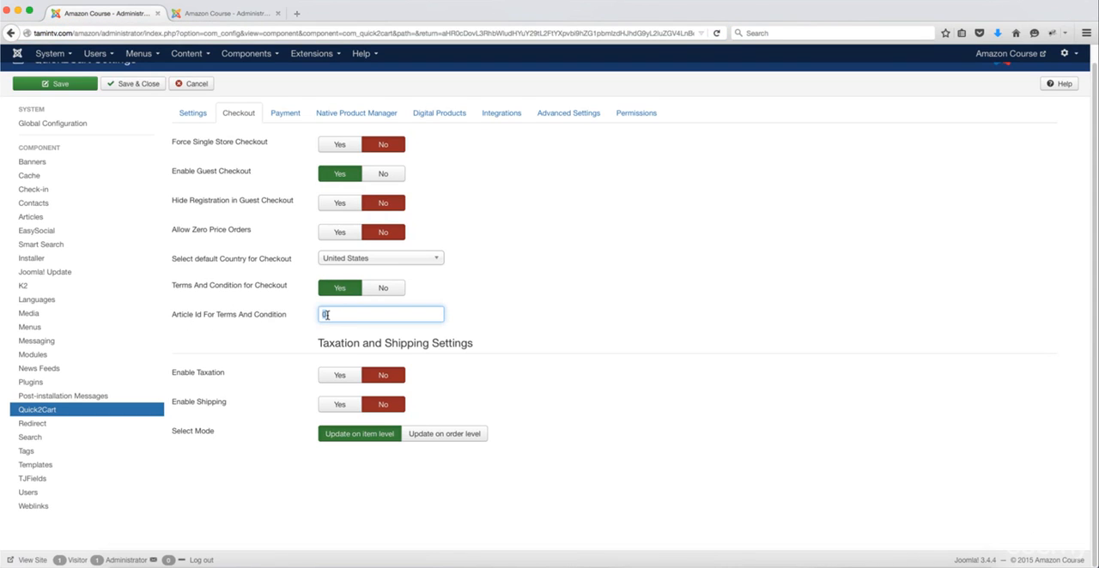
left_click(222, 14)
mouse_move(246, 53)
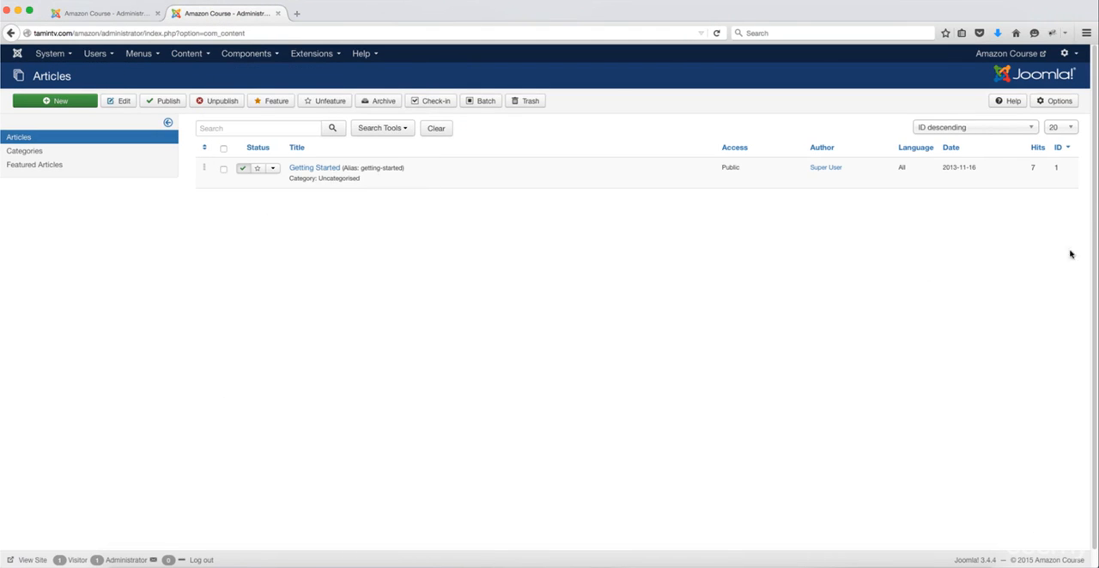
double_click(1057, 168)
left_click(122, 14)
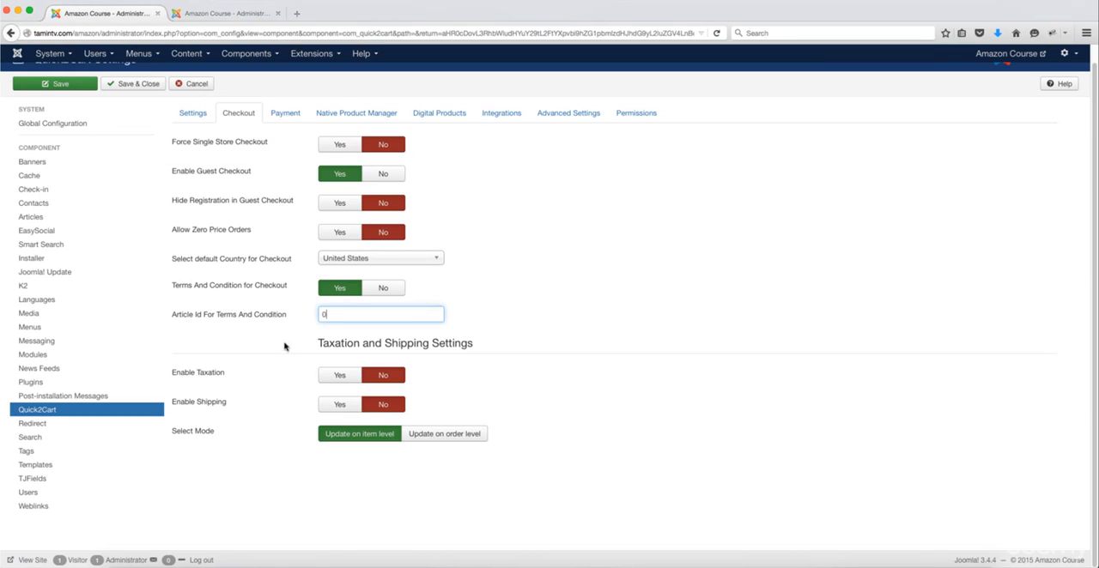
left_click_drag(327, 314, 314, 317)
Step: Set both Enable Taxation and Enable Shipping to Yes in the checkout settings
mouse_move(220, 378)
left_click(341, 377)
left_click(341, 406)
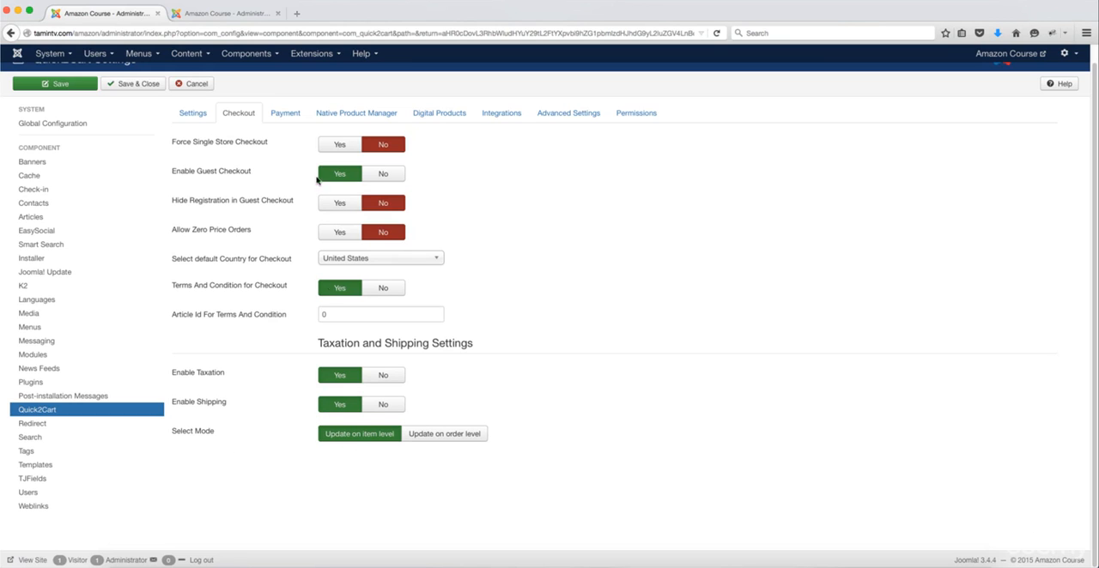
Step: Examine the payment settings and the selectable payment gateways, and open the payment plugin setup
left_click(288, 123)
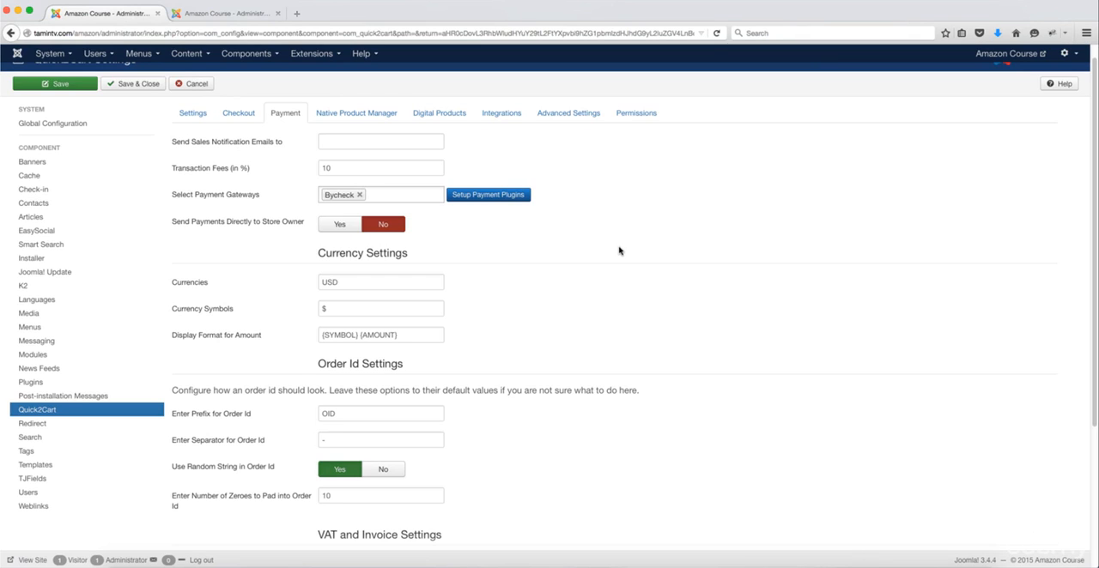
mouse_move(224, 173)
left_click(369, 200)
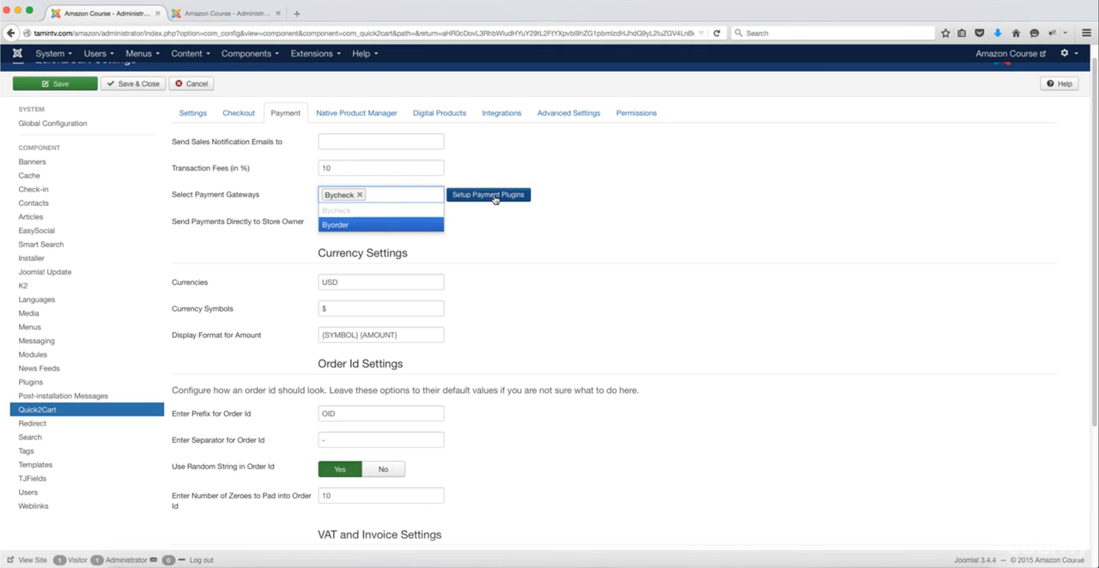
left_click(494, 195)
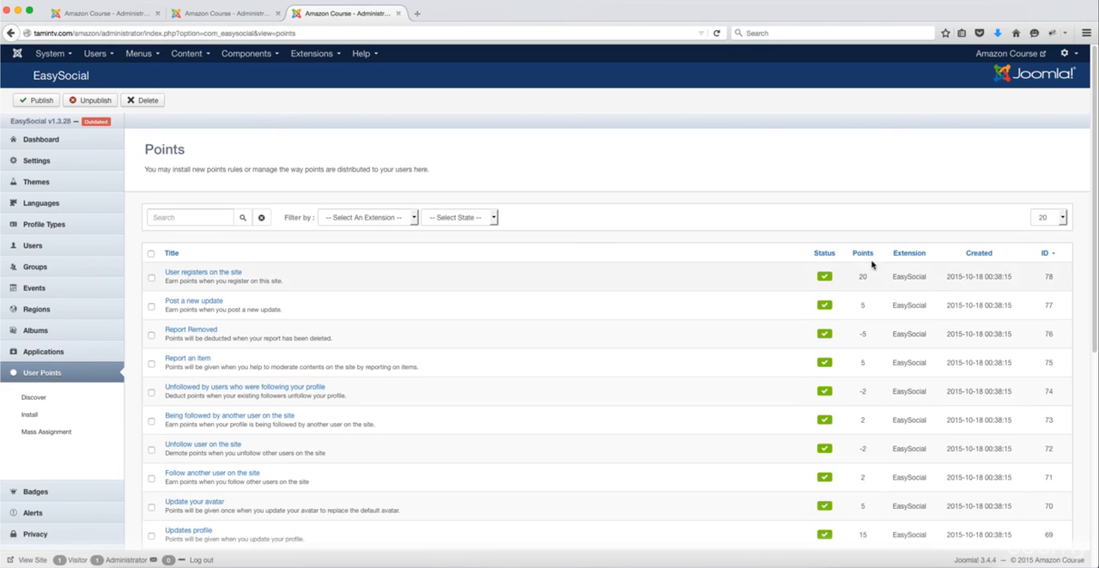
Step: Look through the EasySocial points rules and the points assigned to each user action
left_click_drag(1096, 183, 1095, 213)
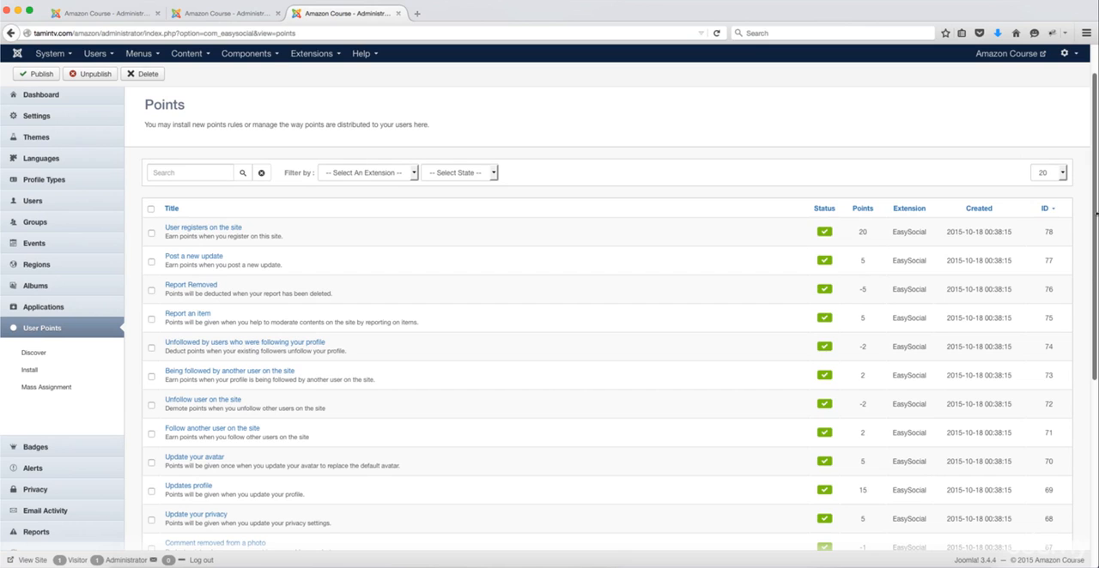
scroll(226, 280, "up", 1)
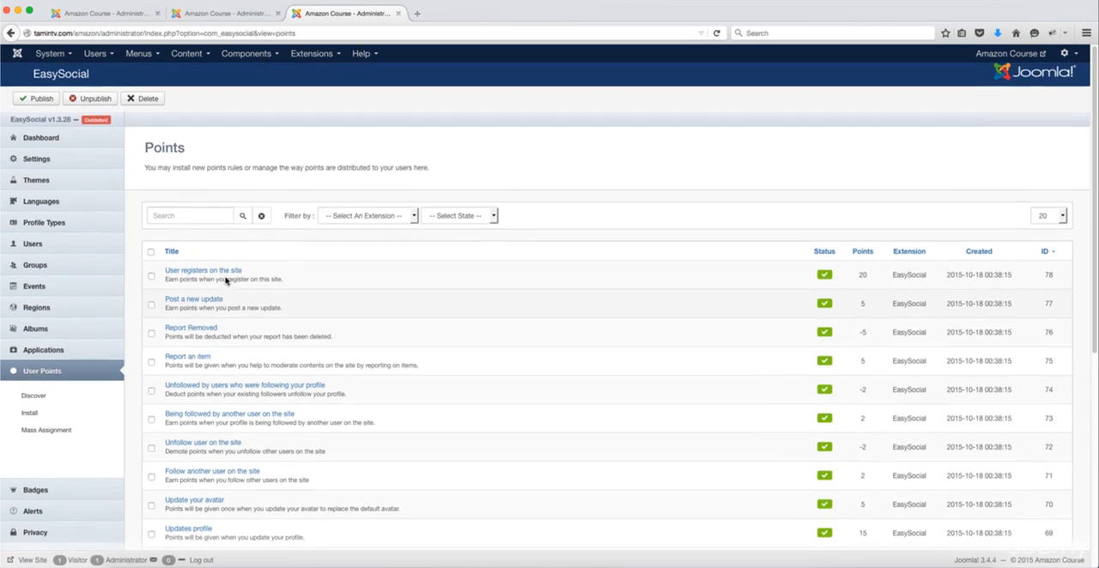
scroll(228, 280, "down", 1)
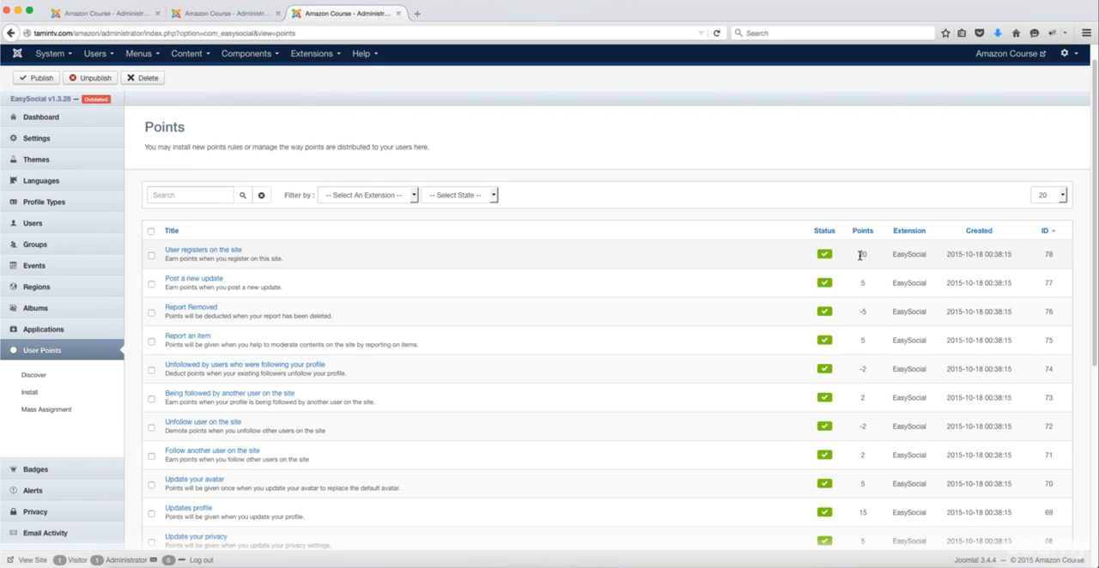
left_click_drag(857, 255, 868, 260)
left_click(866, 259)
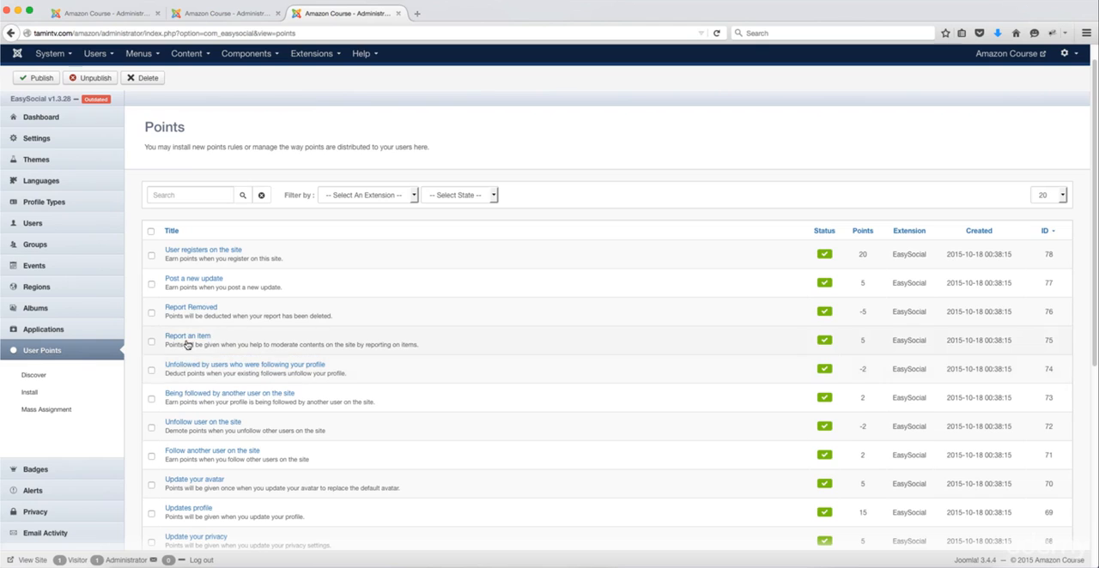
scroll(675, 326, "down", 5)
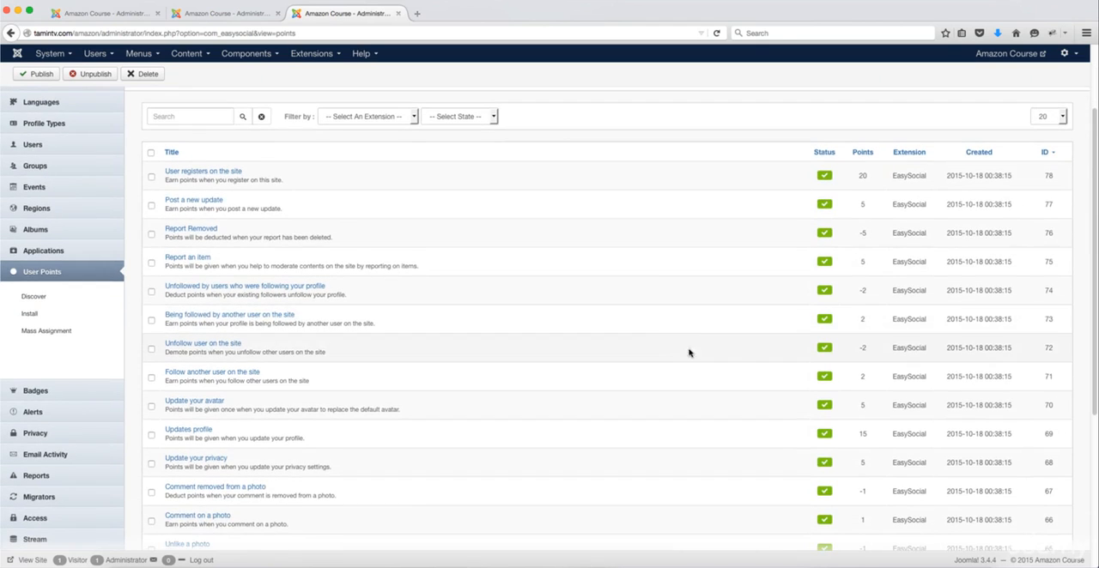
scroll(728, 354, "down", 5)
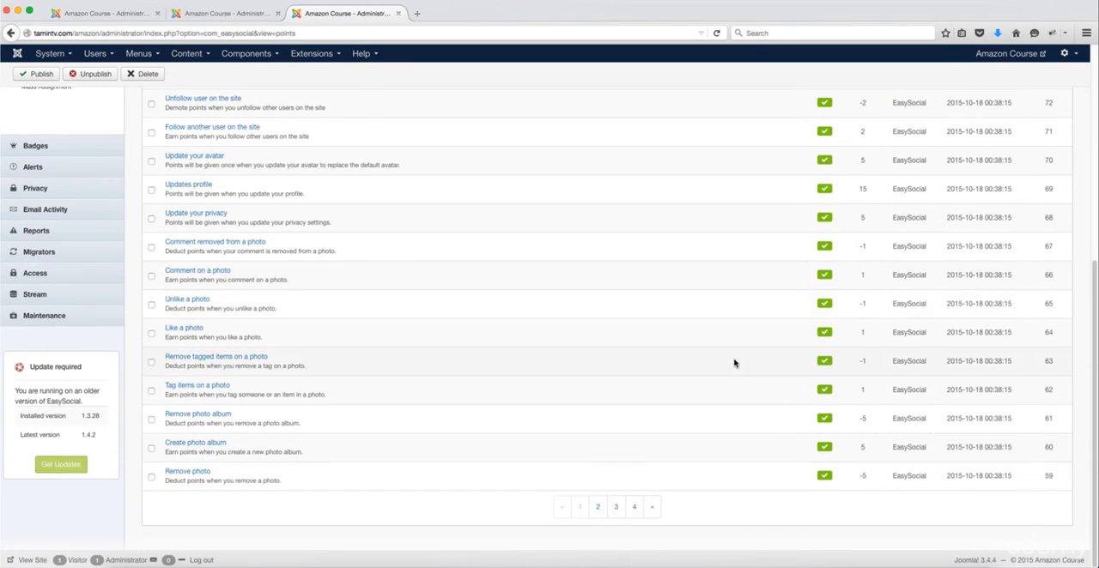
scroll(734, 363, "up", 10)
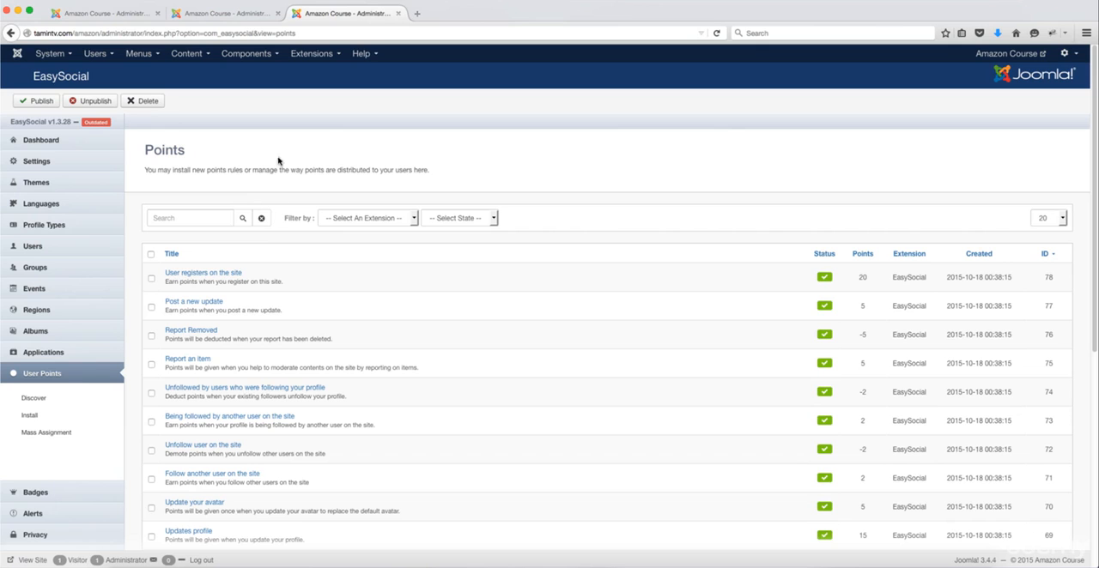
scroll(415, 343, "down", 5)
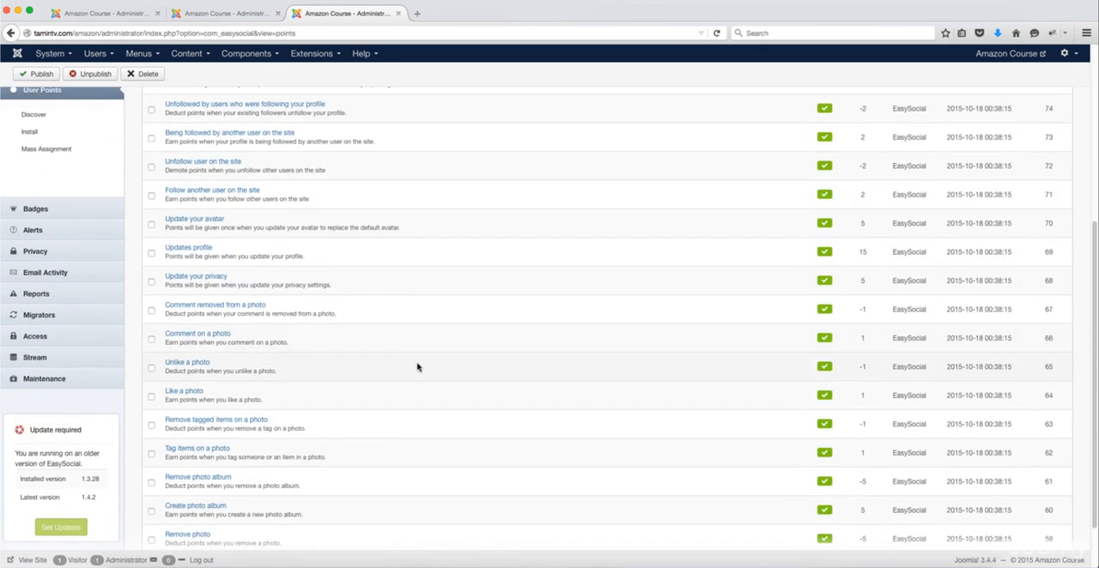
Step: Read through the EasySocial profile and photo points rules to the end of the list's first page
scroll(417, 365, "down", 2)
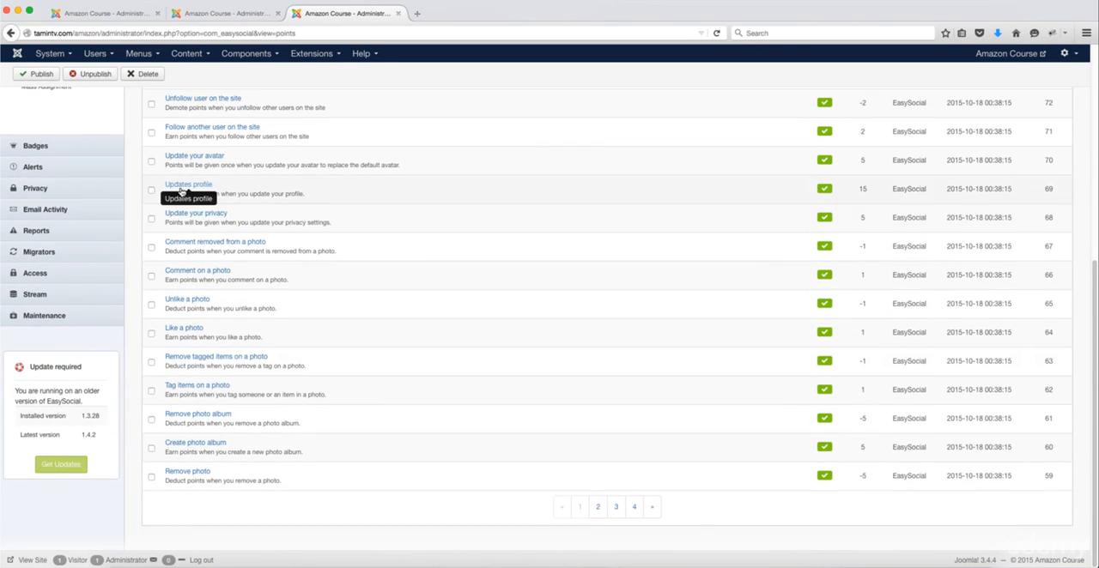
scroll(1042, 322, "up", 4)
scroll(1042, 326, "up", 2)
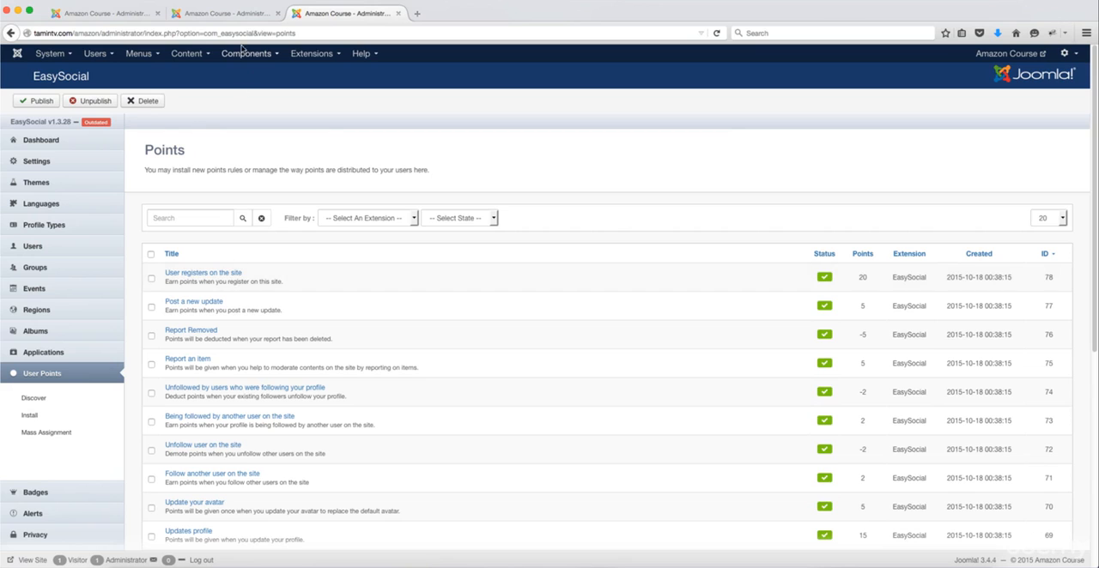
Step: Return to Quick2Cart's payment settings and examine the currency, order ID, and VAT and invoice options
left_click(118, 15)
scroll(281, 257, "down", 1)
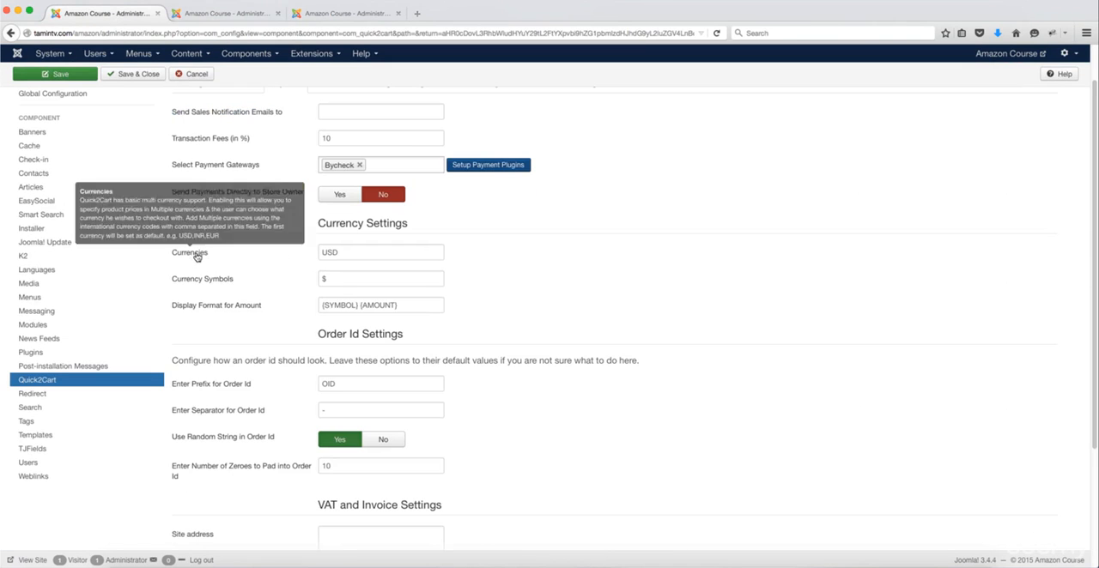
left_click_drag(337, 252, 307, 255)
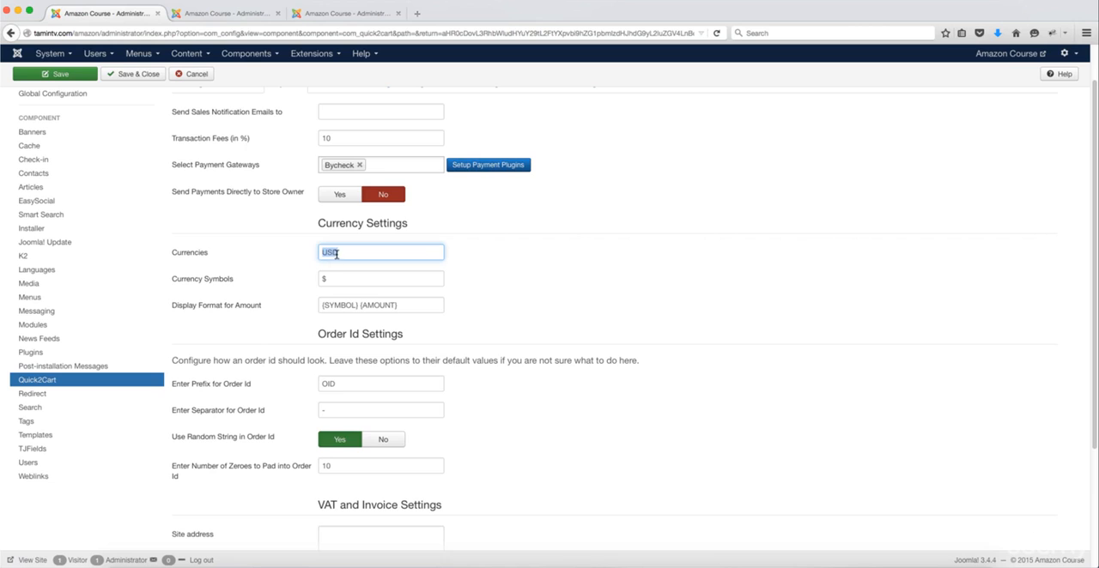
left_click(335, 253)
scroll(403, 343, "down", 2)
scroll(406, 347, "down", 1)
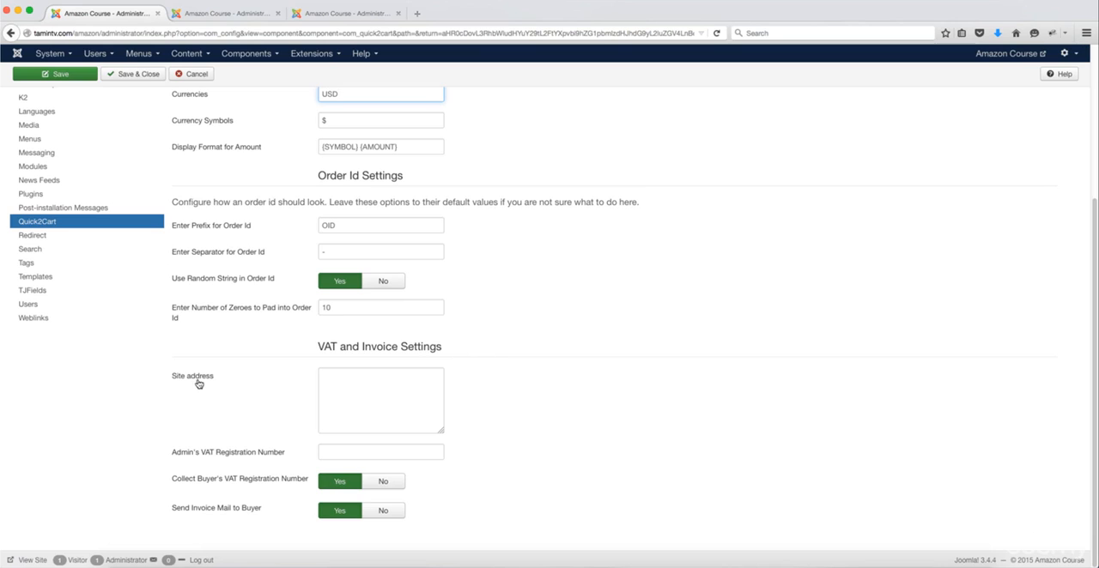
left_click(426, 388)
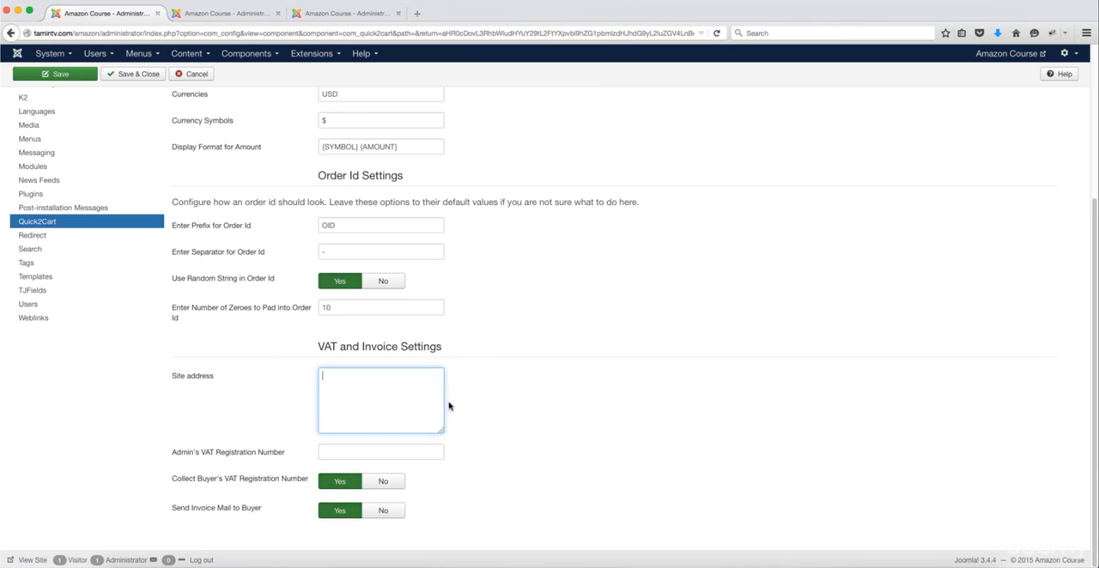
scroll(444, 449, "up", 5)
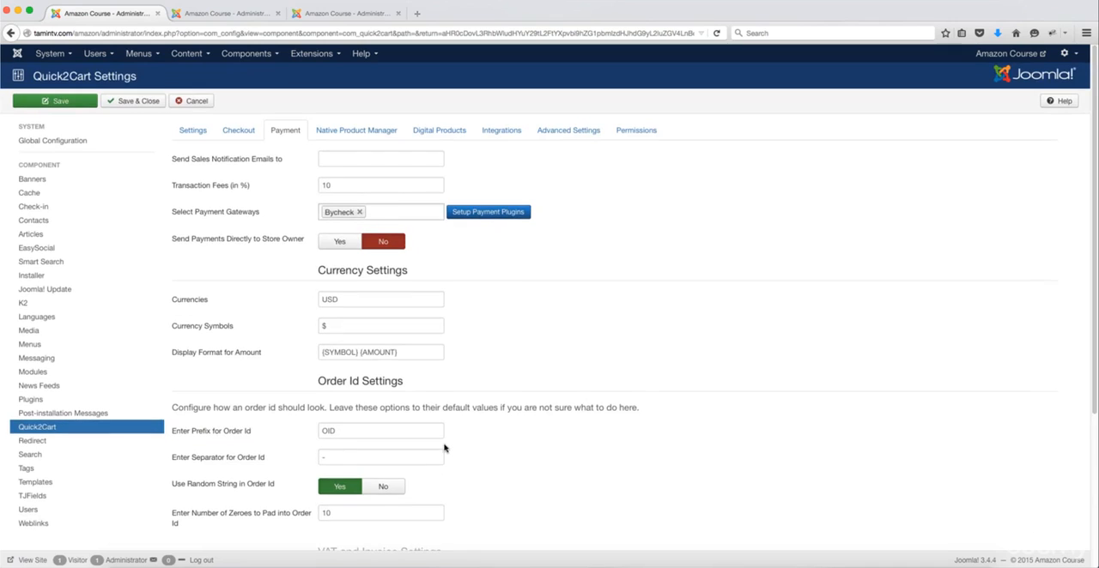
Step: Examine the Native Product Manager's approval, email notification, store home page and product details display settings
left_click(341, 134)
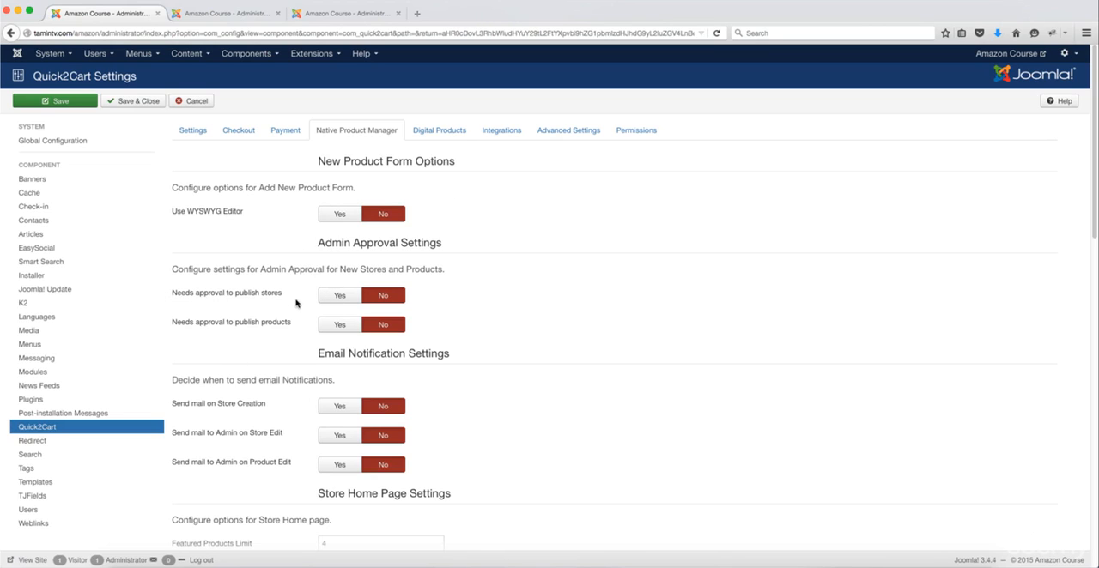
mouse_move(274, 321)
mouse_move(218, 294)
scroll(404, 344, "down", 1)
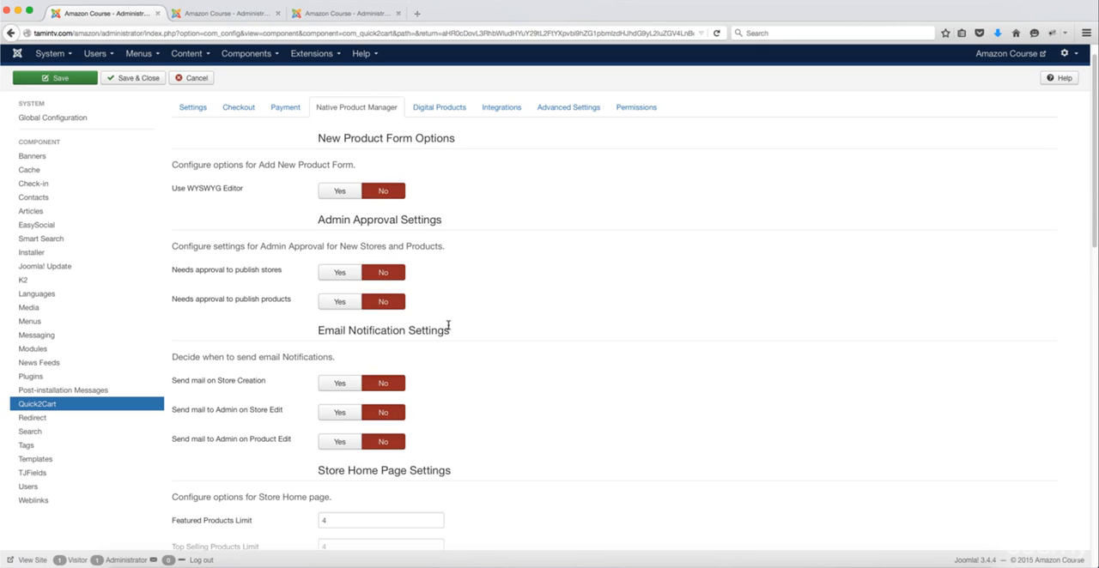
scroll(448, 325, "down", 3)
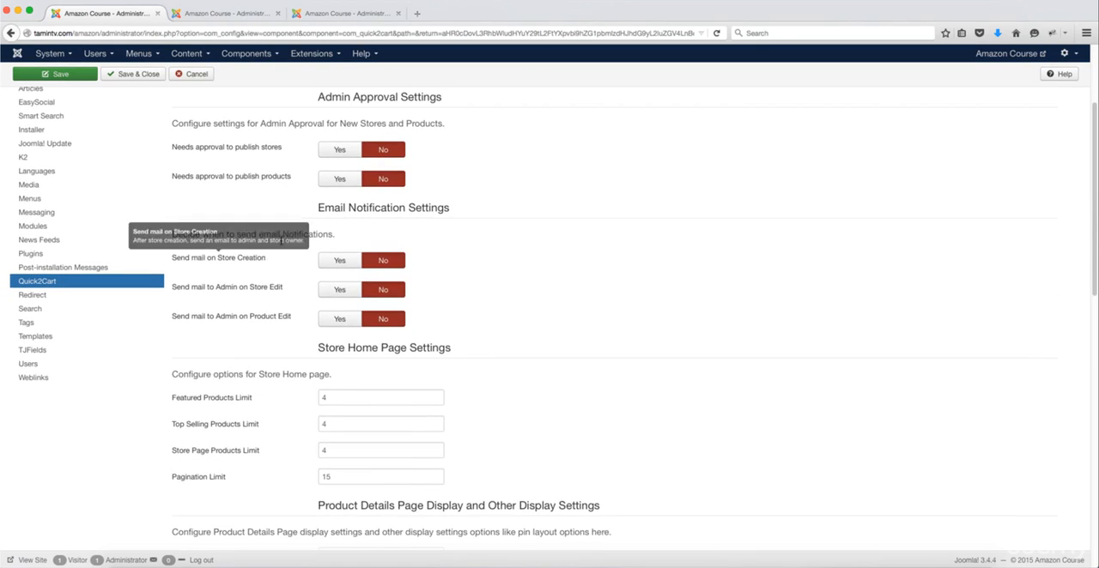
scroll(311, 322, "down", 1)
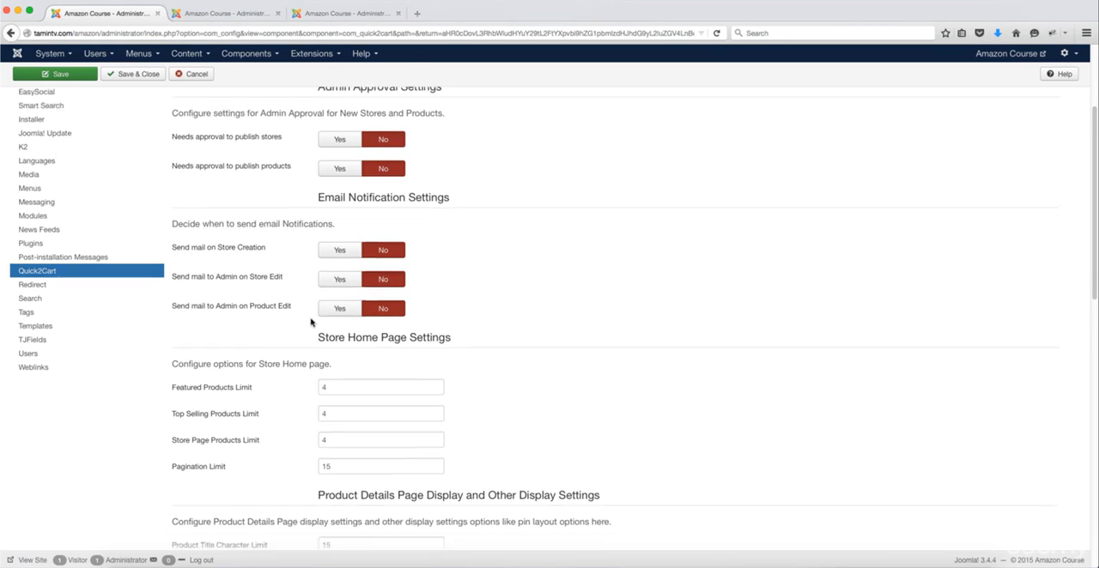
scroll(311, 322, "down", 4)
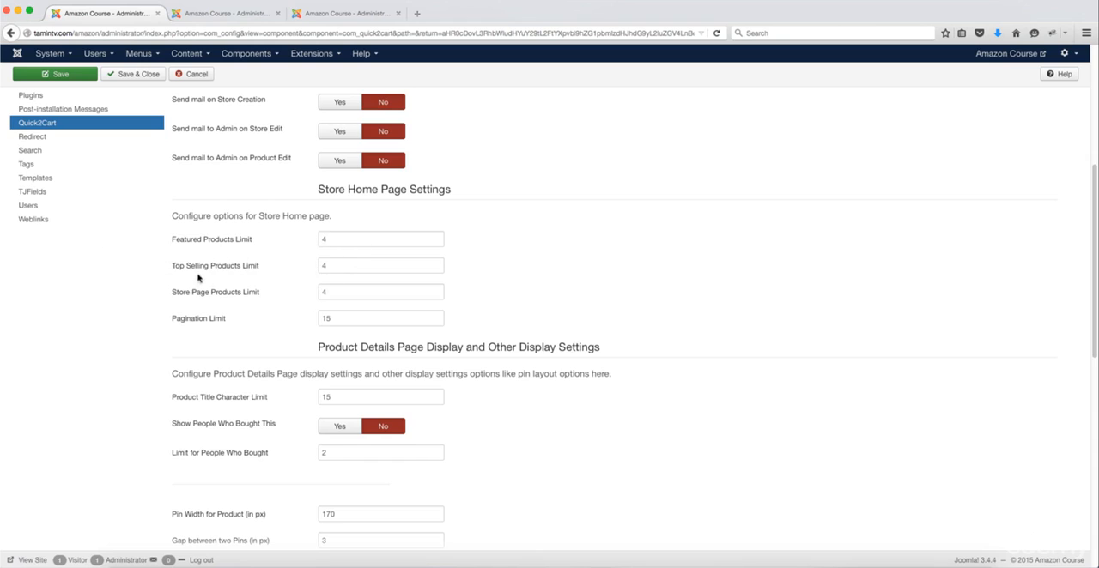
scroll(358, 281, "down", 1)
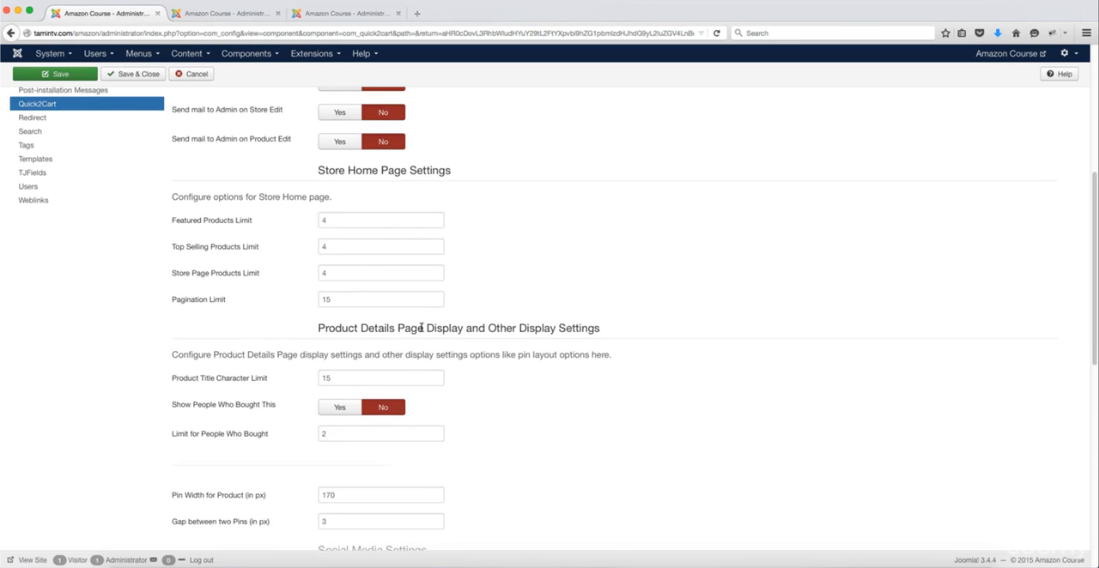
scroll(451, 316, "down", 3)
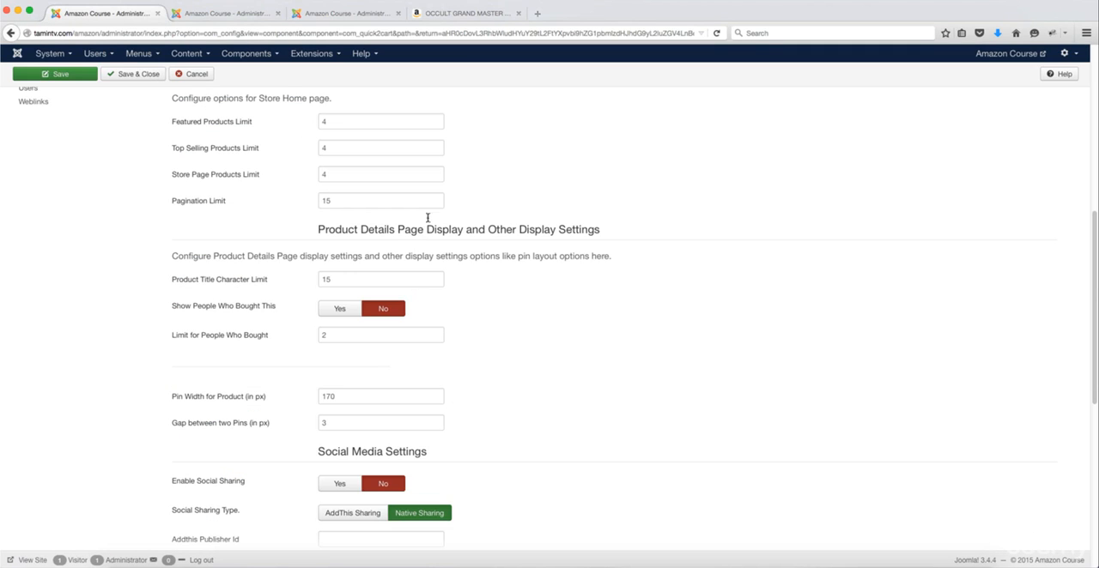
Step: Check how Amazon's book page presents Customers Who Bought This Item Also Bought and return to the Quick2Cart settings
left_click(458, 14)
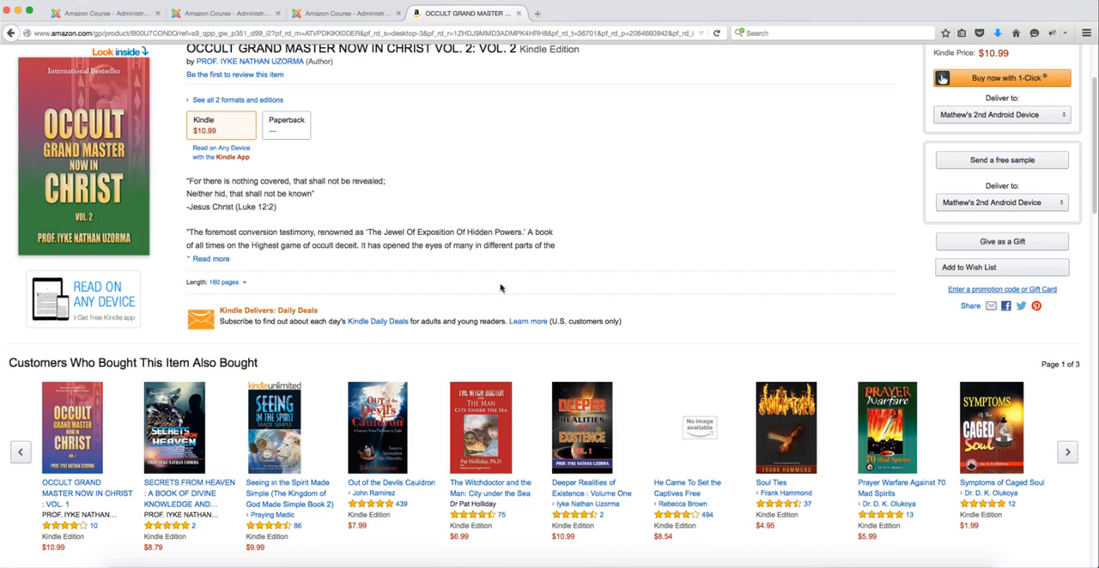
scroll(481, 257, "down", 3)
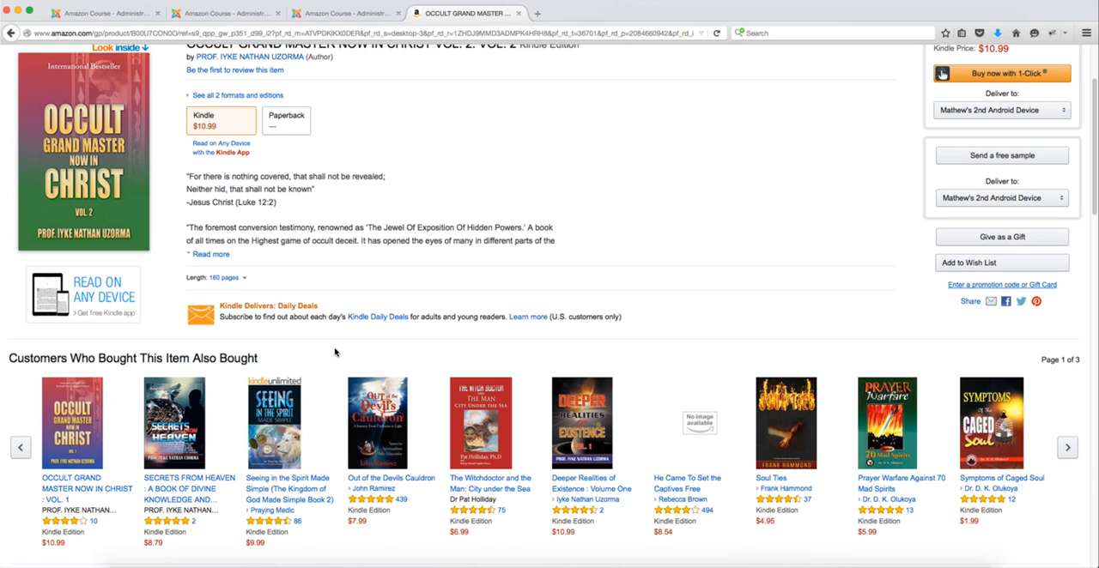
left_click(106, 14)
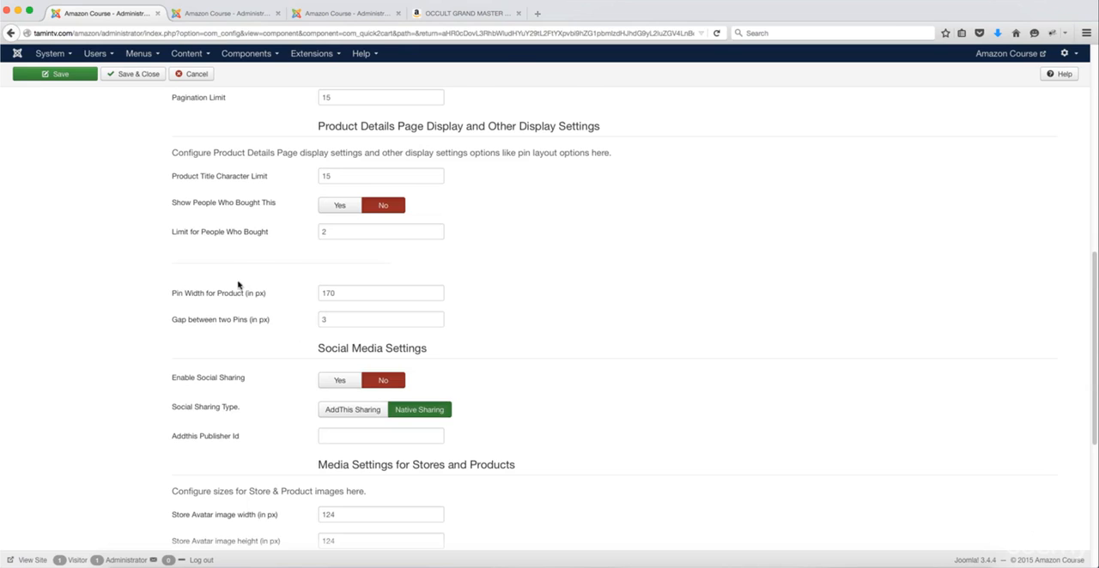
Step: Enable social sharing for products, trying AddThis Sharing before setting the sharing type back to Native Sharing
scroll(190, 246, "down", 3)
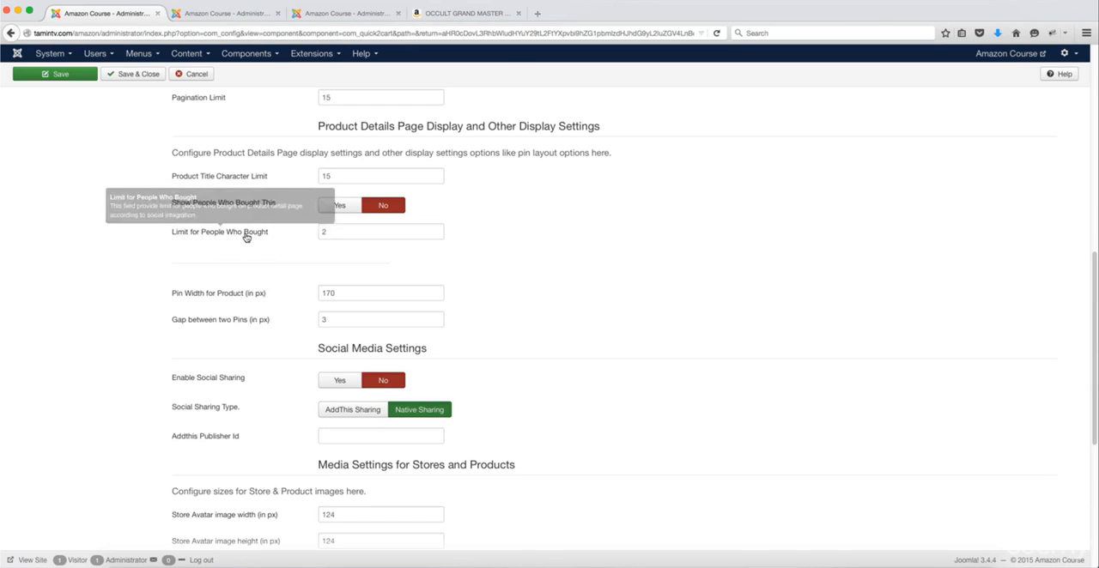
scroll(231, 277, "down", 2)
scroll(231, 277, "down", 1)
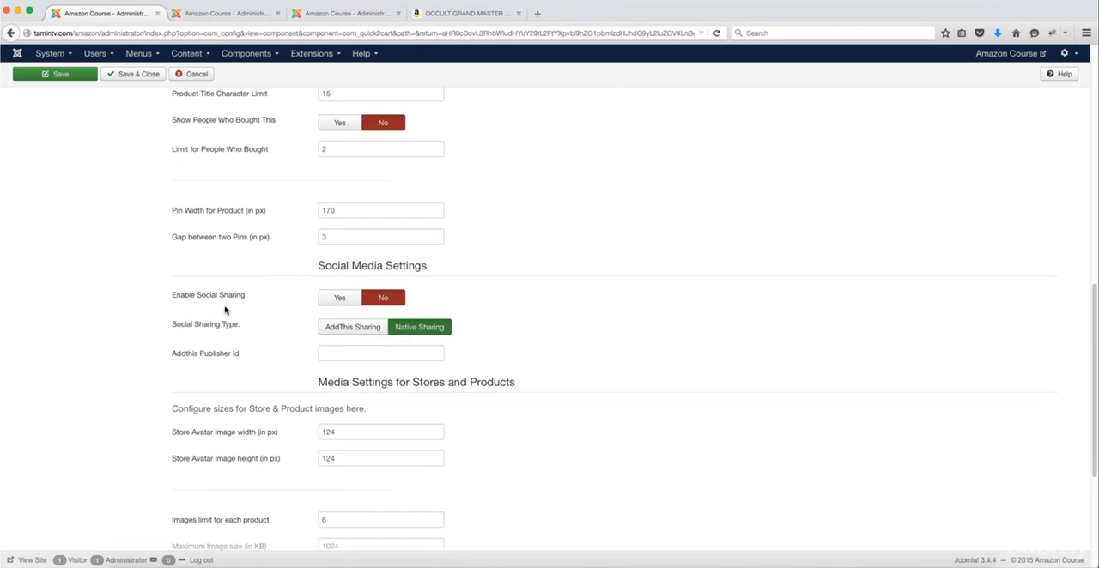
left_click(337, 297)
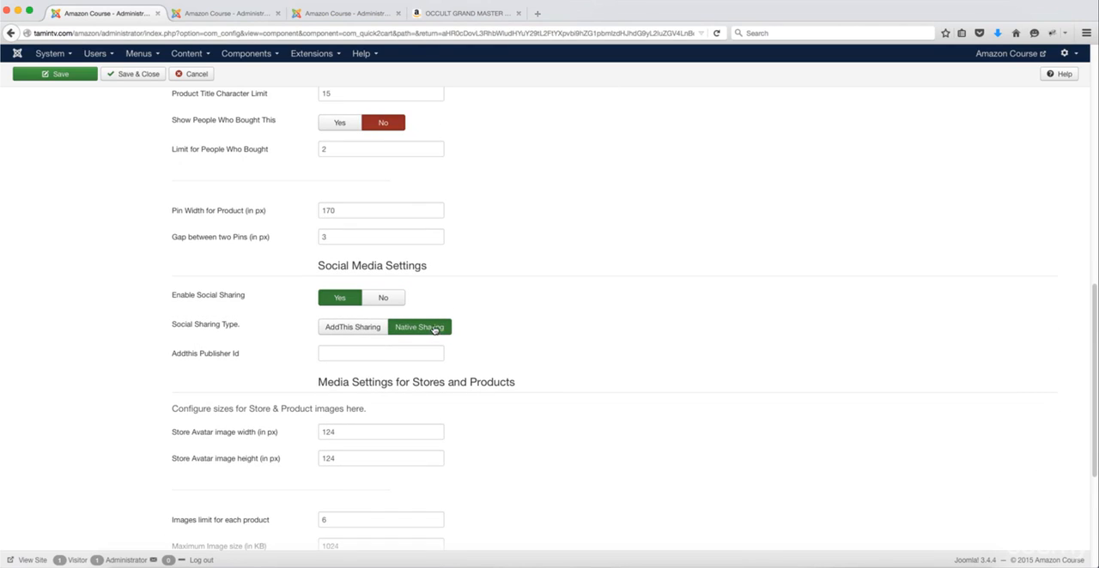
left_click(348, 327)
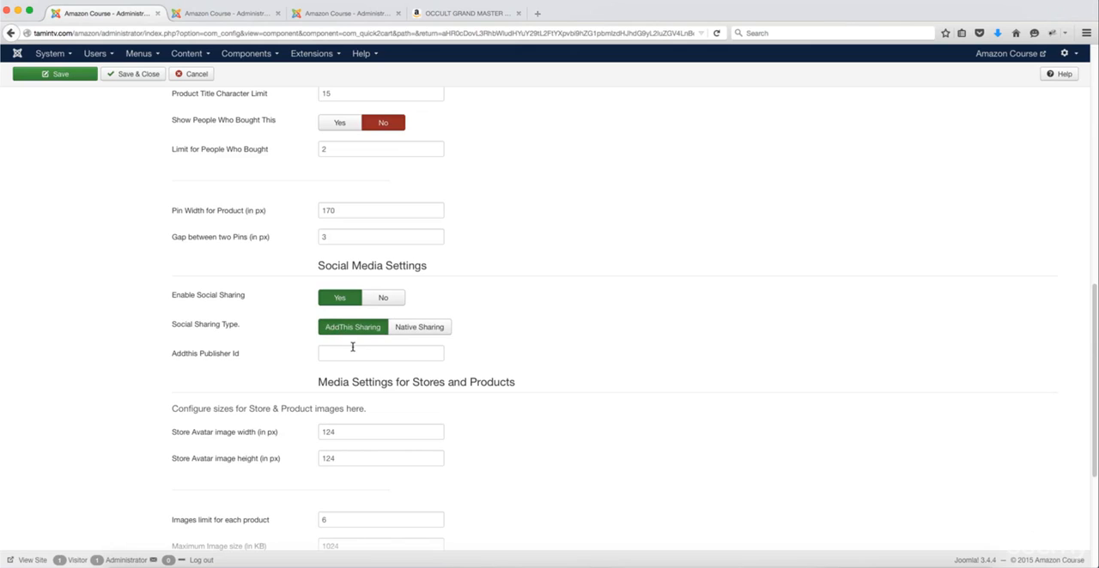
mouse_move(236, 354)
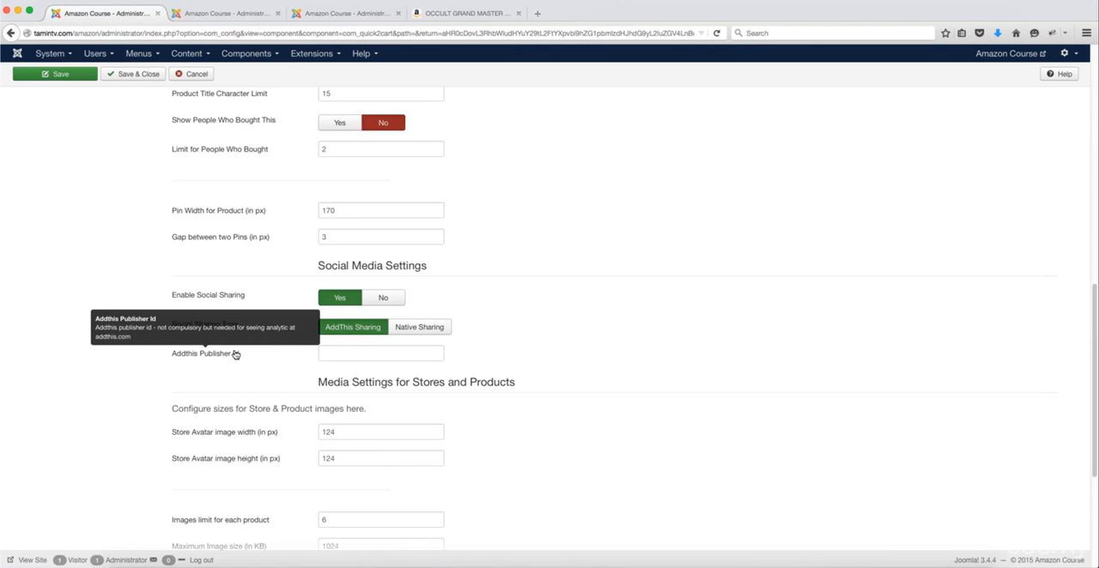
left_click(349, 355)
left_click(421, 327)
Step: Examine the media settings for store avatars and product images, including image limits and sizes
scroll(452, 348, "down", 3)
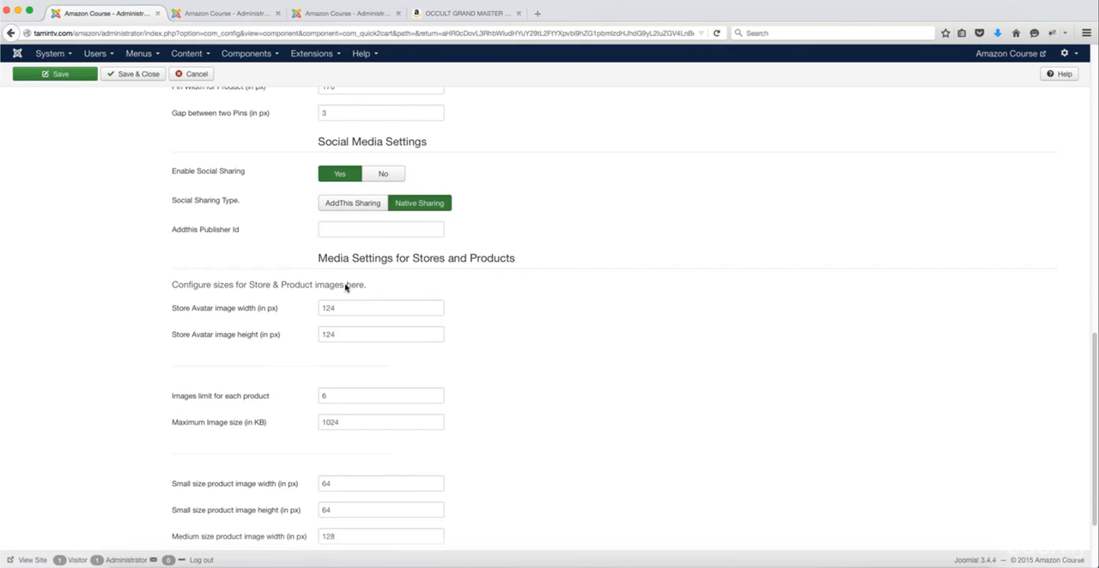
scroll(344, 292, "down", 1)
scroll(360, 292, "down", 3)
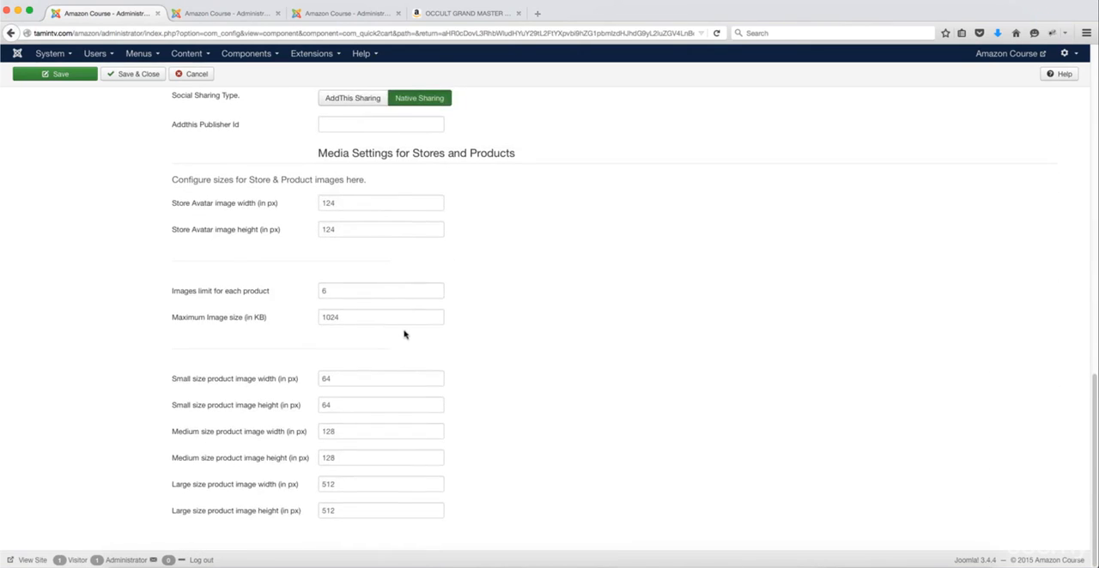
scroll(397, 417, "up", 7)
scroll(369, 402, "down", 7)
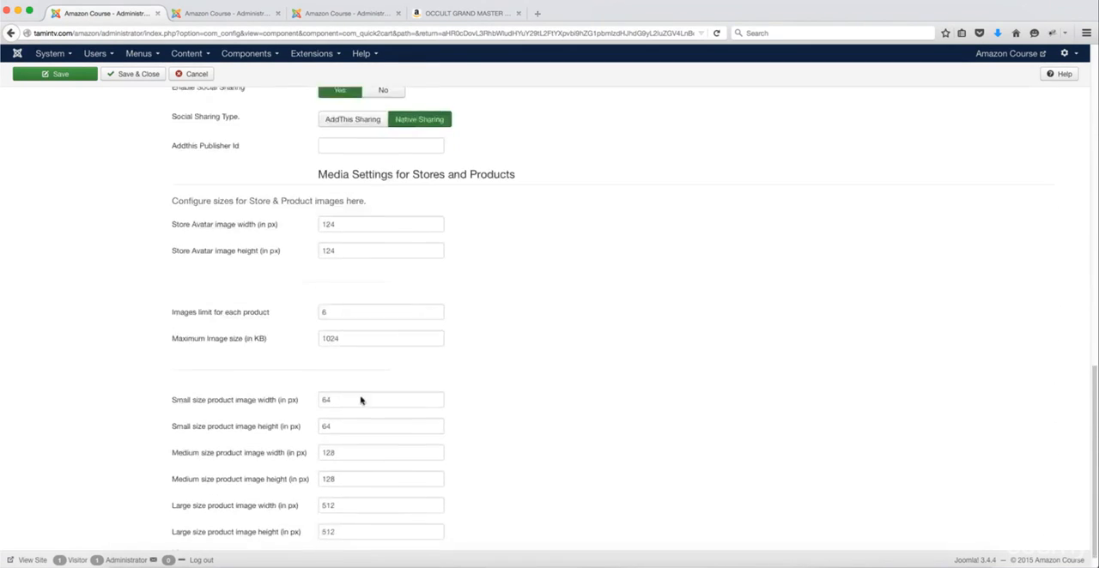
scroll(398, 354, "up", 13)
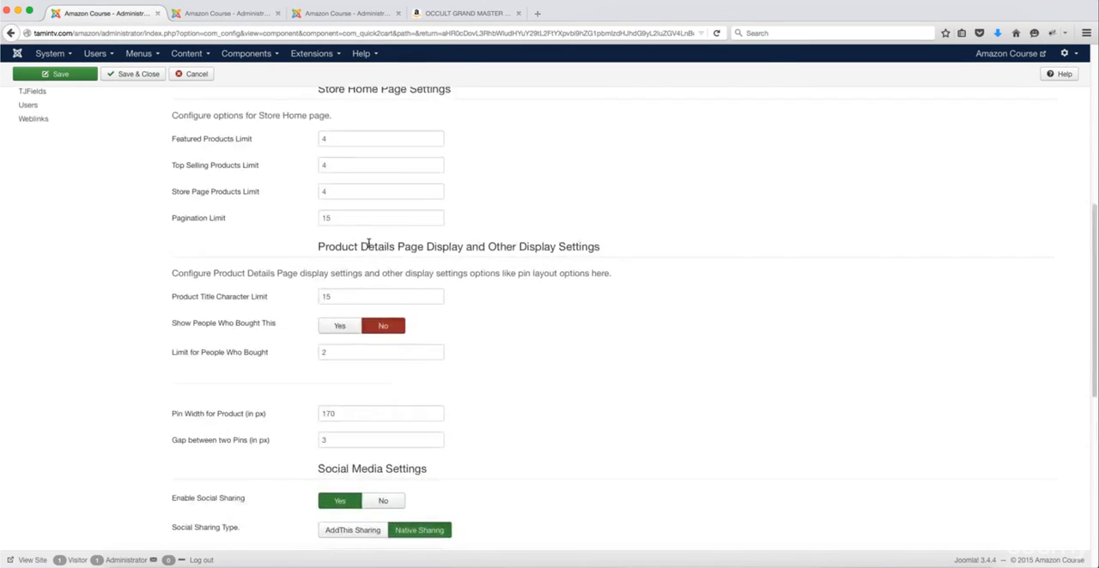
scroll(369, 249, "down", 9)
scroll(386, 266, "down", 3)
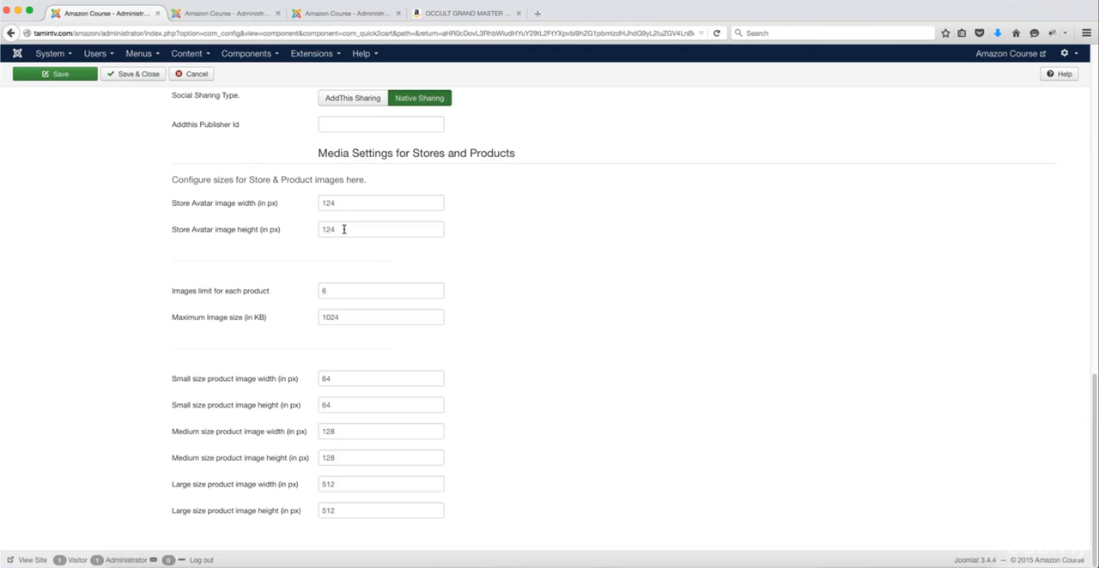
scroll(343, 230, "up", 20)
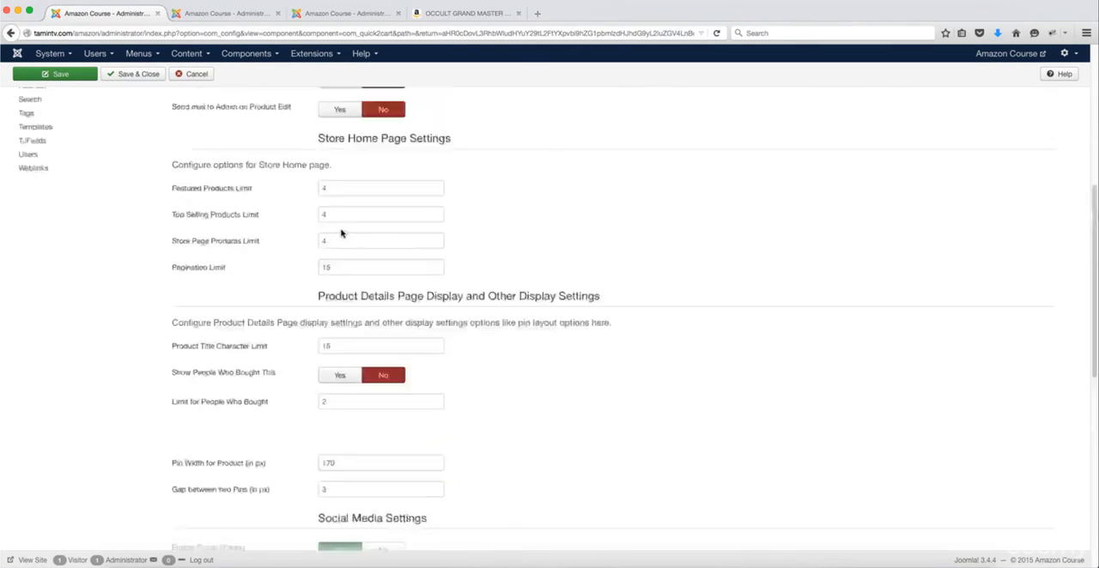
Step: Open the Digital Products settings and examine the allowed file types, upload directory, maximum size and upload limit per product
left_click(438, 130)
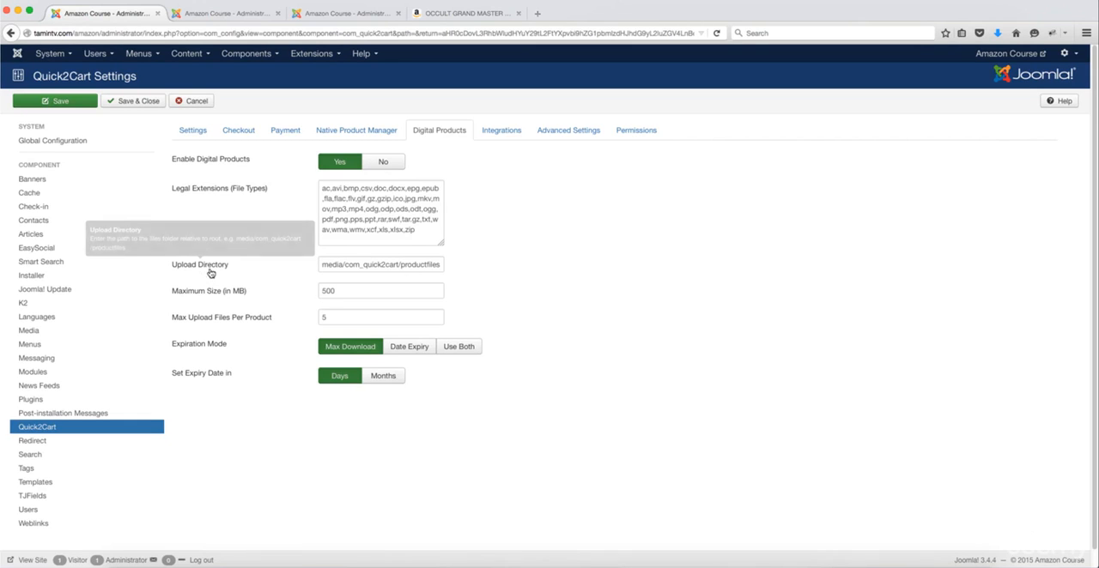
mouse_move(201, 292)
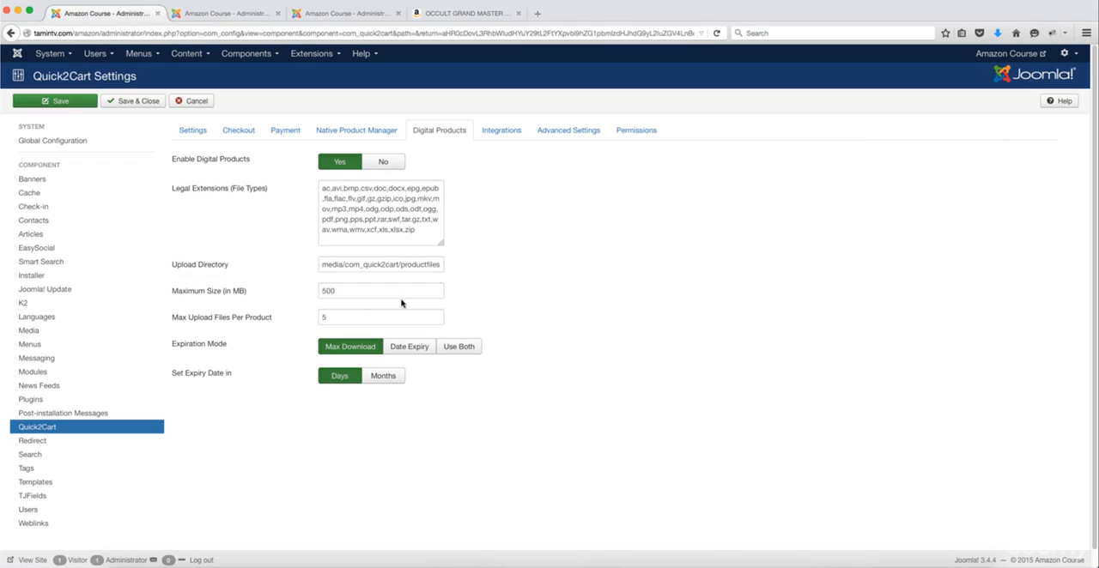
mouse_move(197, 321)
double_click(326, 319)
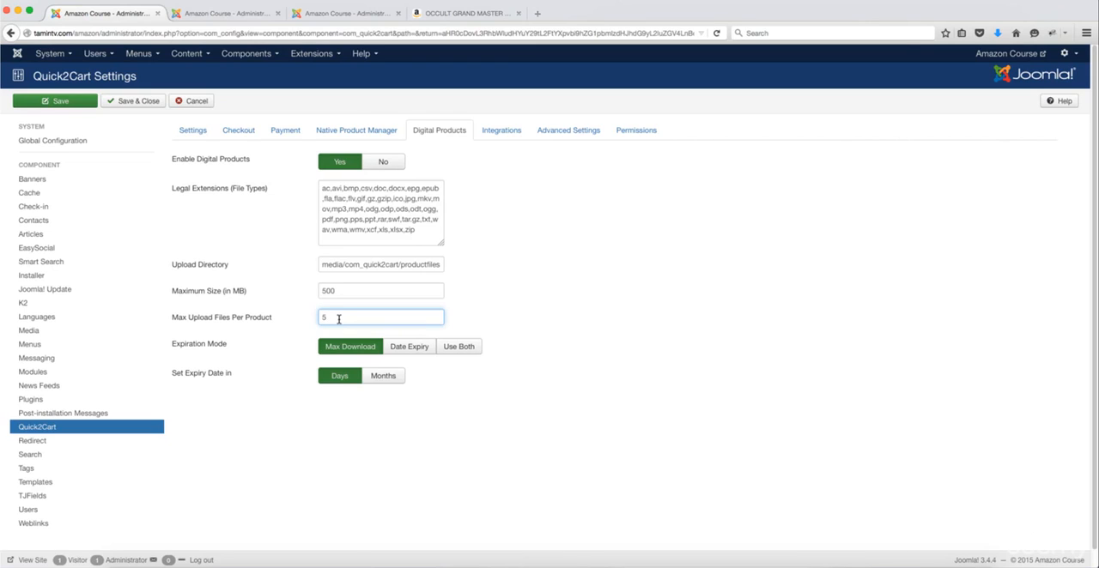
left_click_drag(338, 319, 317, 319)
Step: Try the alternative expiration modes, the Months expiry unit and disabling digital products, returning each option to its original choice
left_click(405, 347)
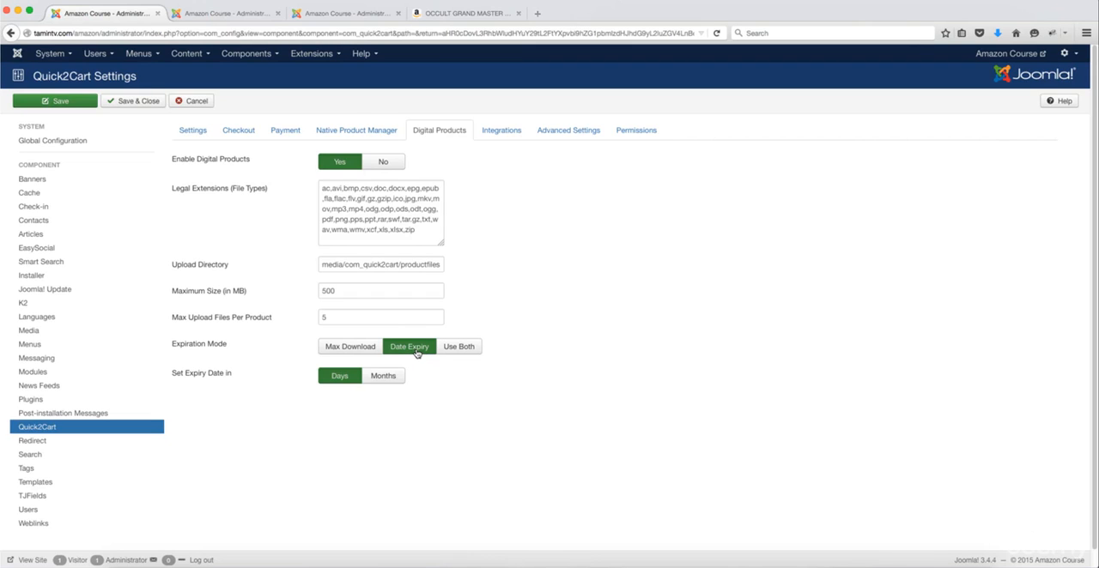
left_click(461, 346)
left_click(369, 349)
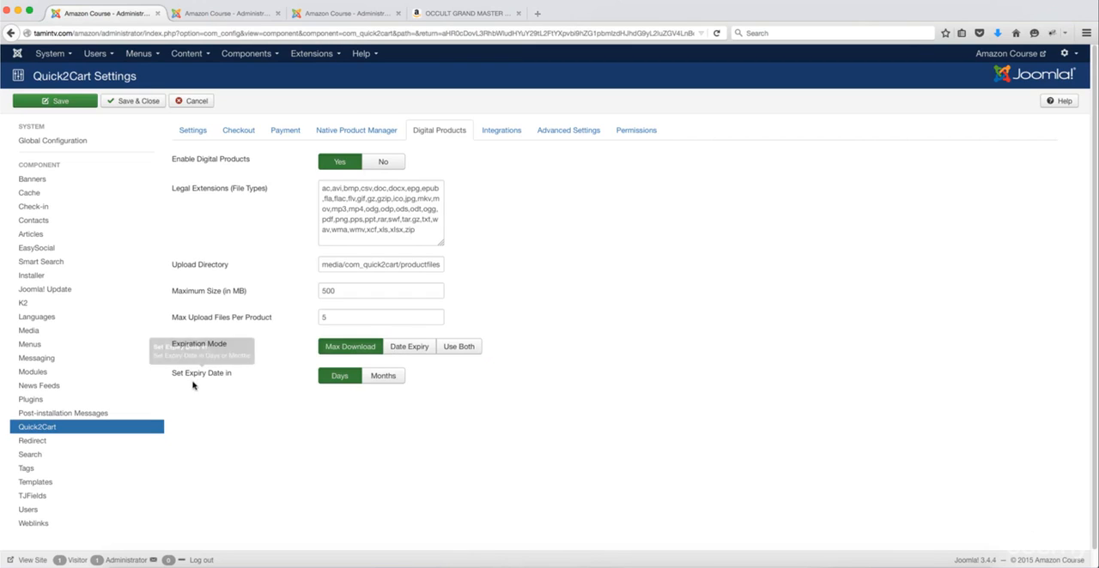
left_click(383, 379)
left_click(342, 379)
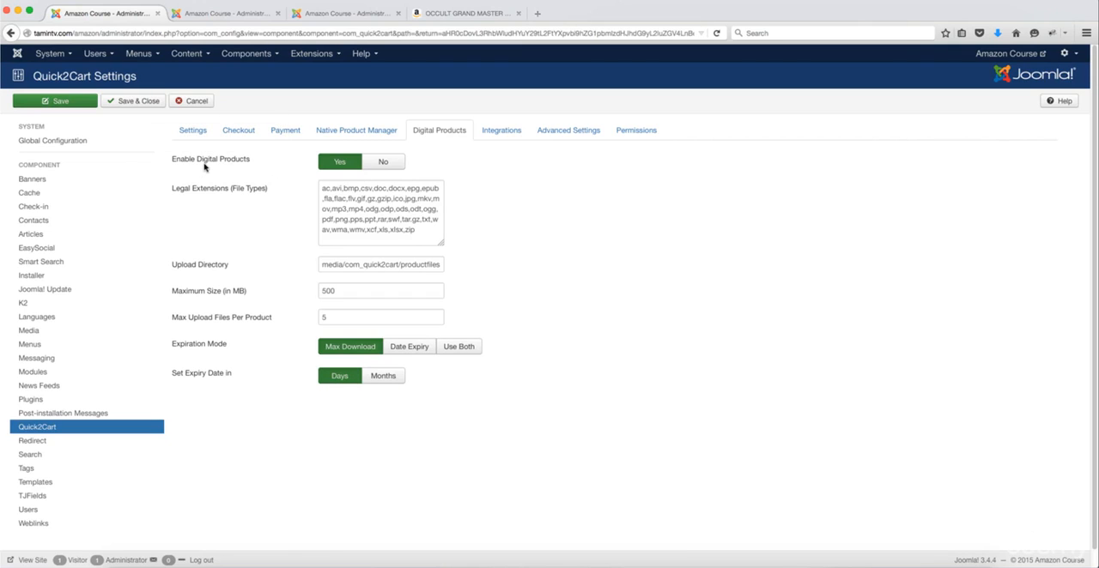
left_click(371, 166)
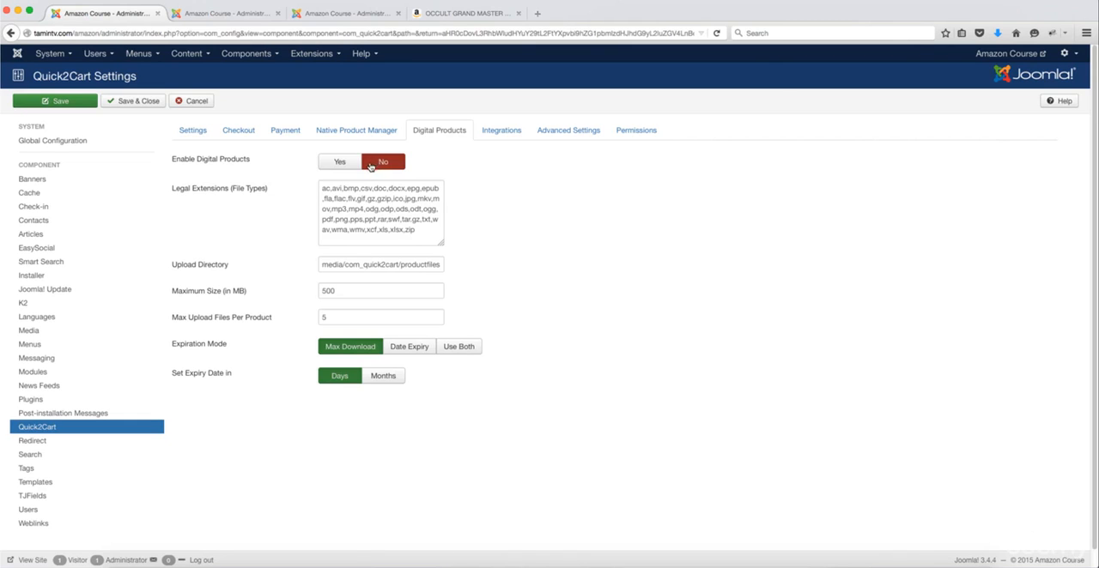
left_click(359, 162)
Step: Try enabling activity stream pushes for new products and new stores in the Integrations settings, returning both options to No
left_click(508, 132)
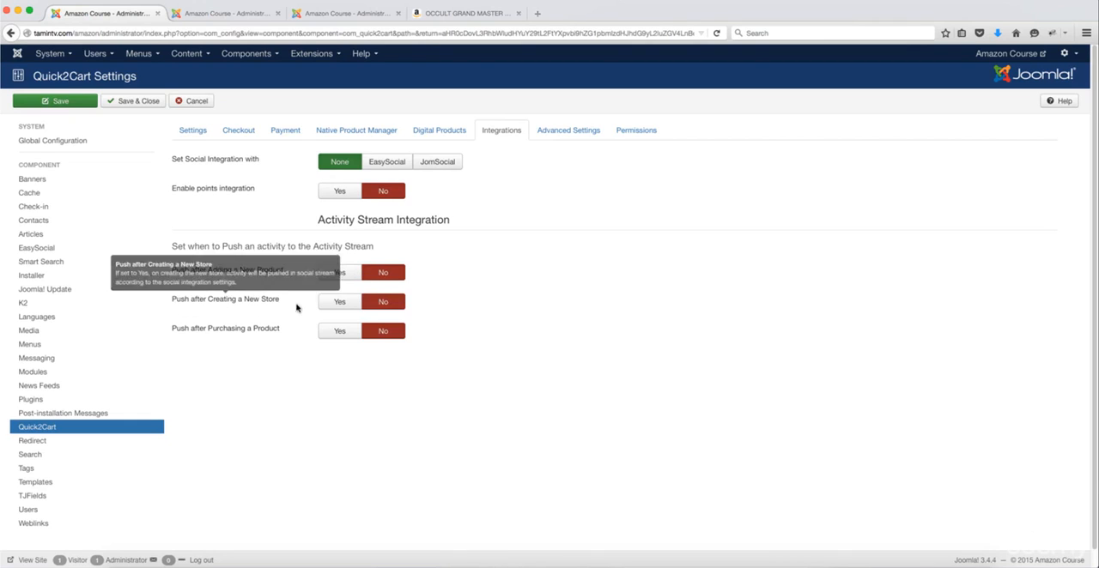
left_click(340, 274)
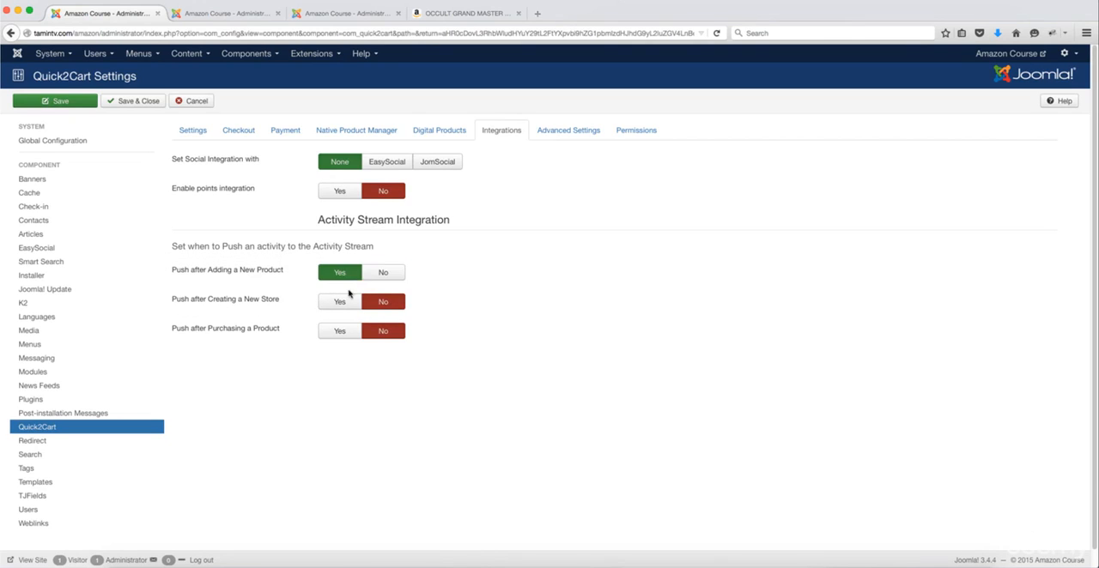
left_click(346, 306)
left_click(379, 274)
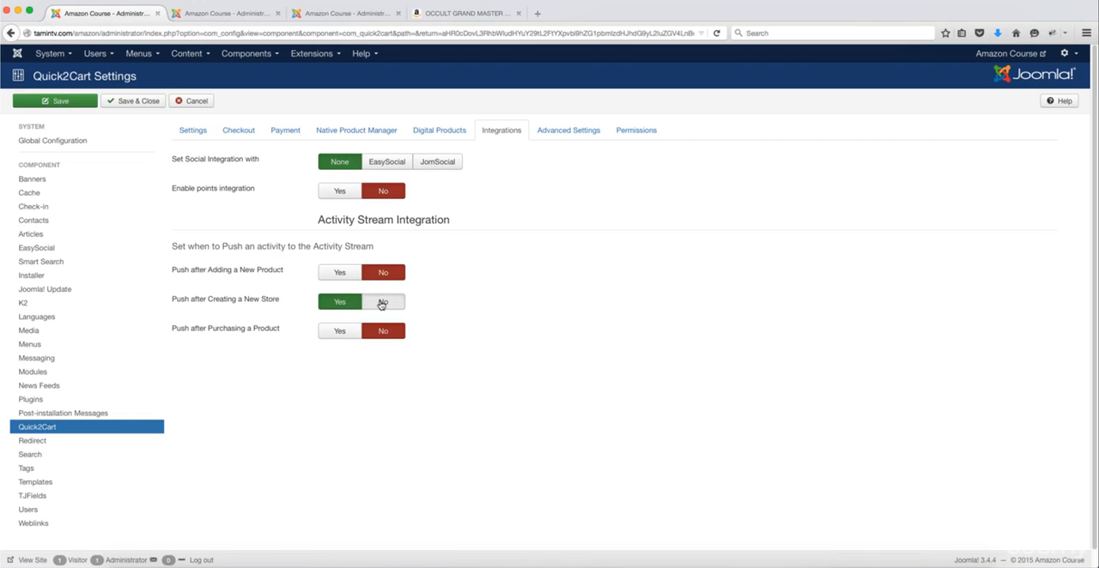
left_click(380, 305)
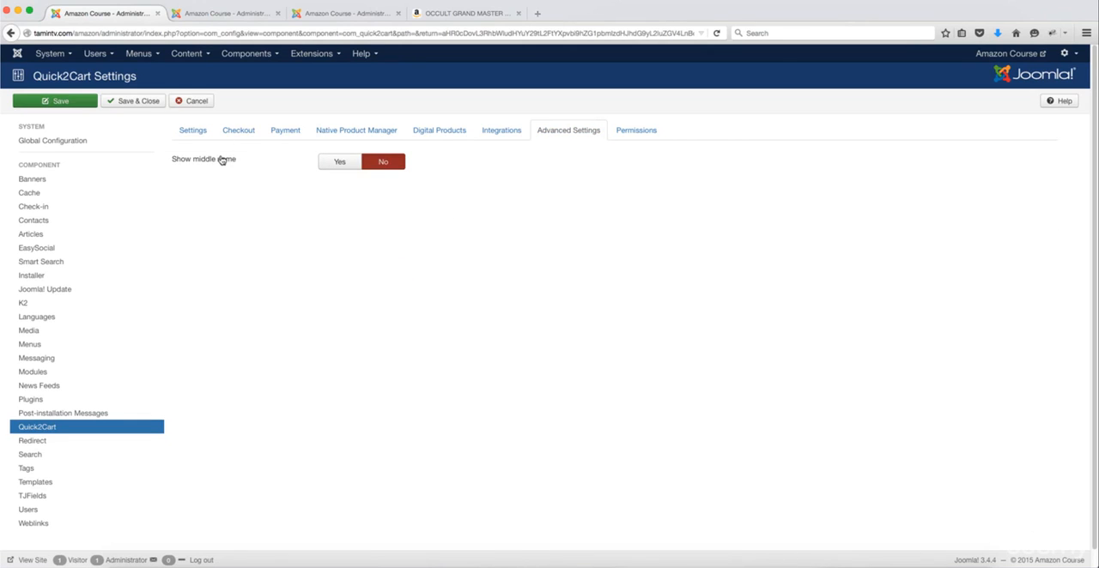
Step: Examine the component's user group permissions, and review the general store and product page settings
left_click(647, 141)
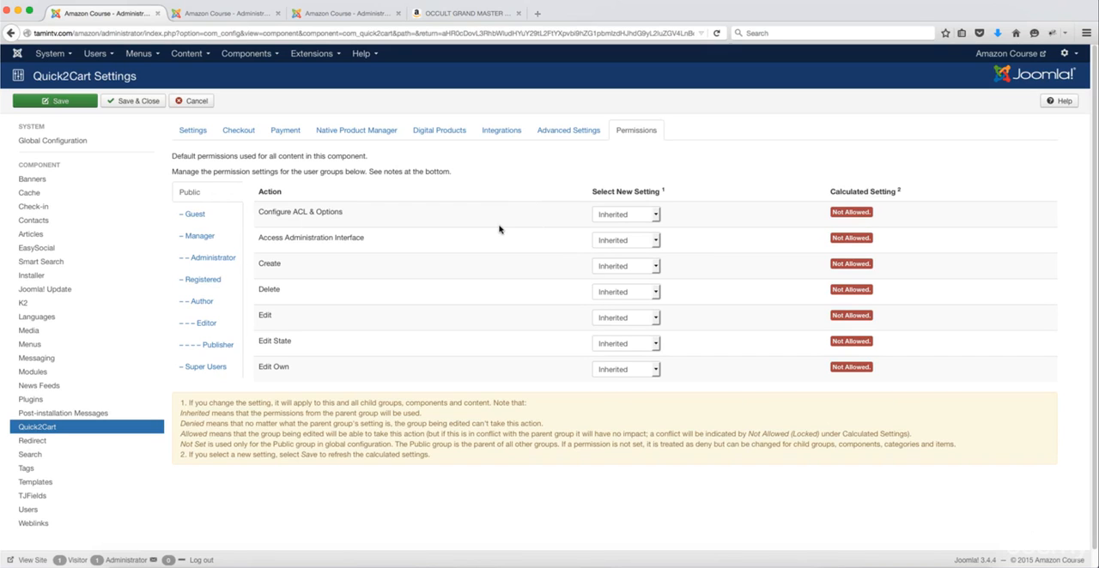
left_click(195, 133)
scroll(718, 305, "down", 1)
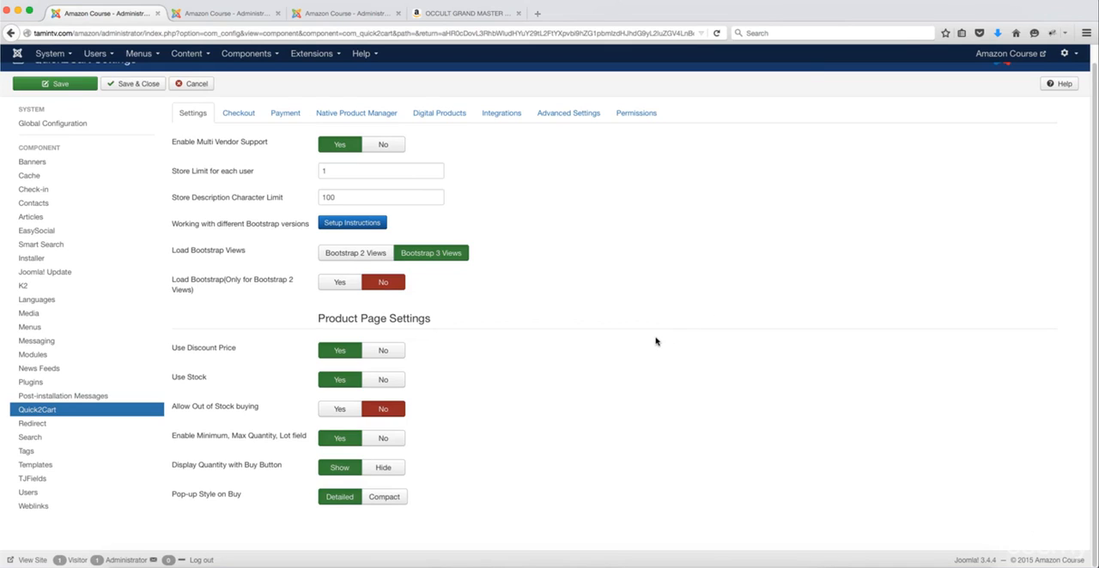
scroll(559, 389, "up", 1)
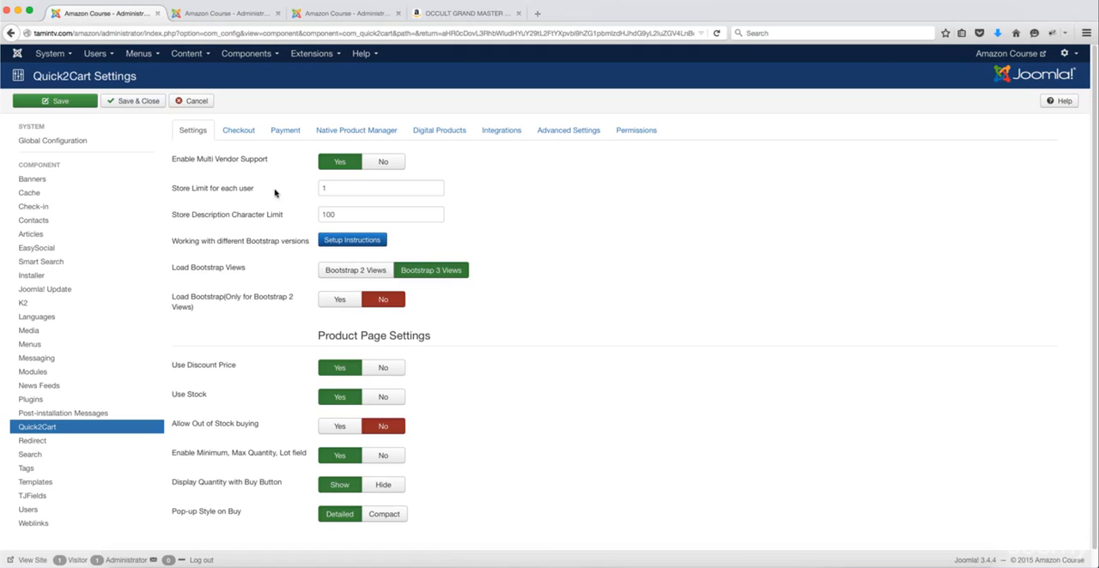
Step: Save the Quick2Cart settings with the store limit for each user kept at 1, and close the configuration
double_click(333, 189)
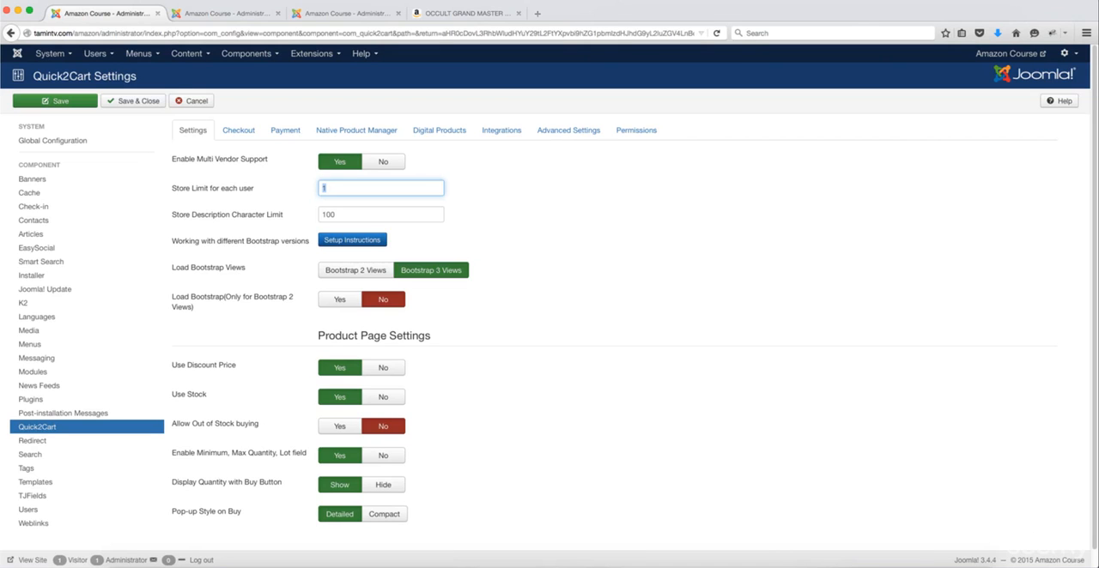
left_click(135, 103)
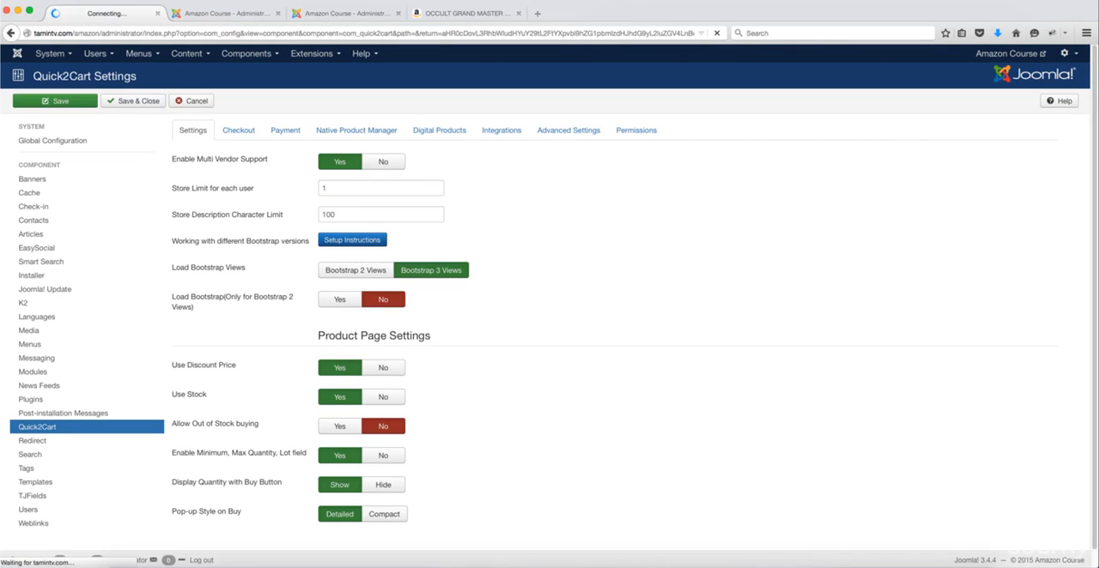